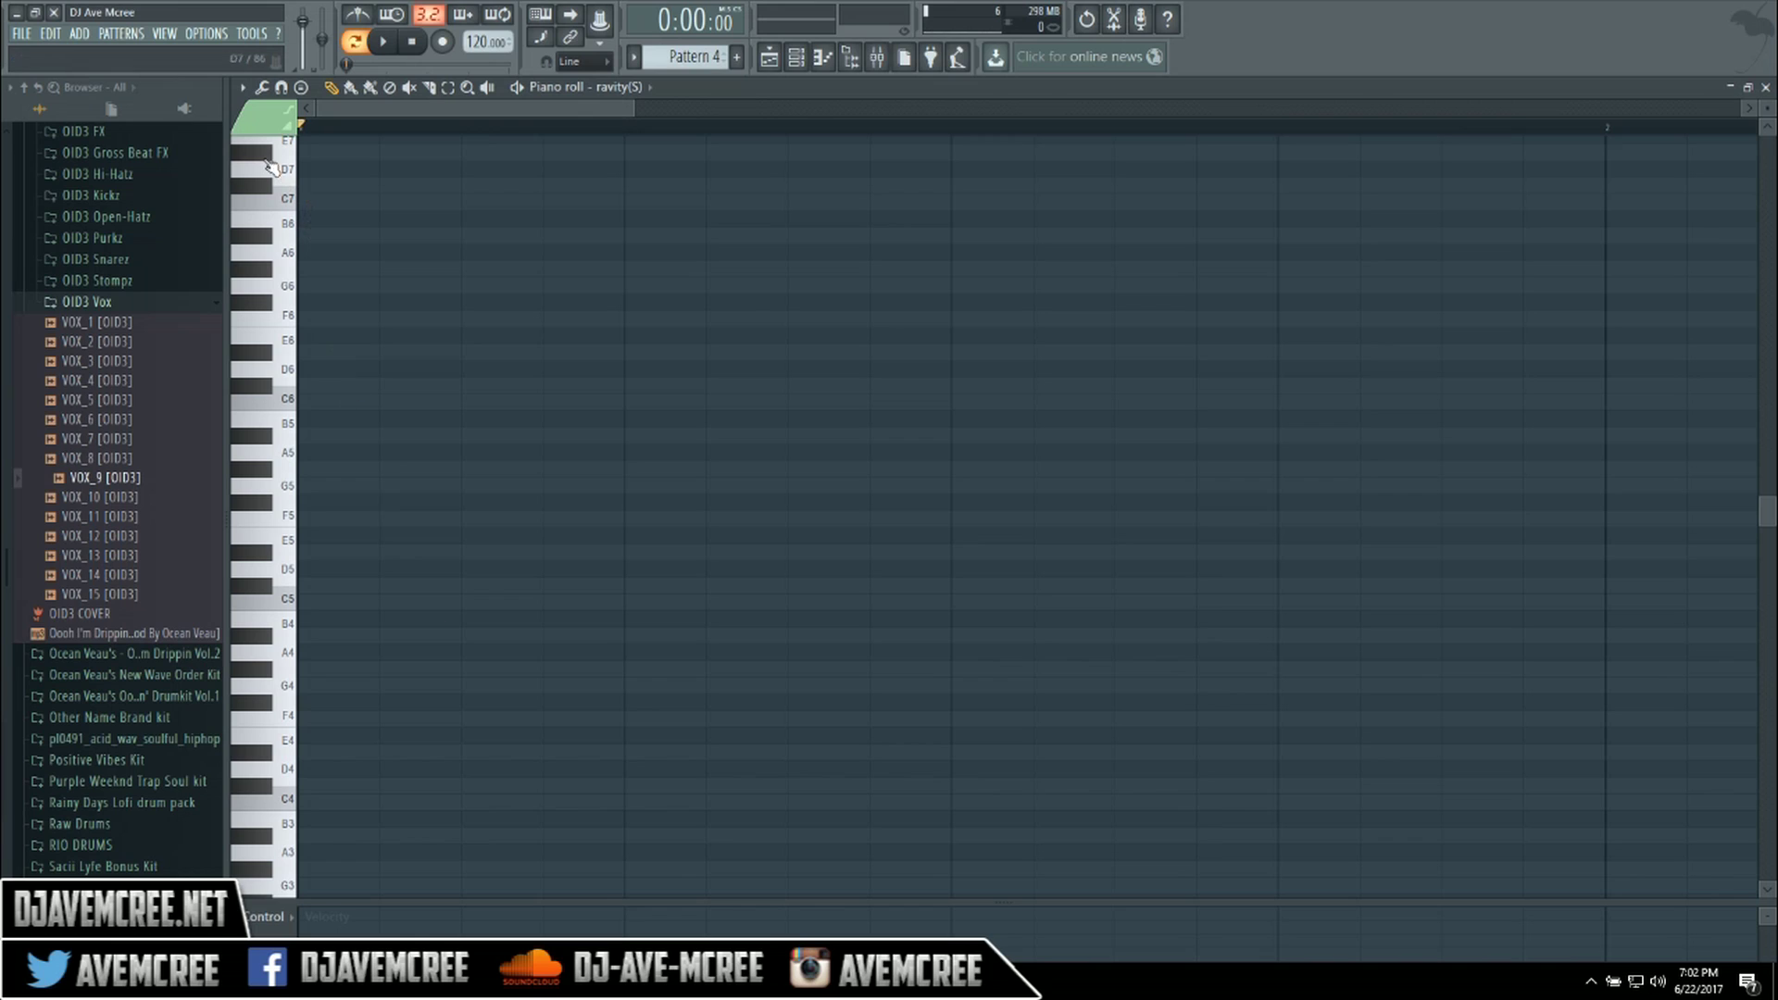
Set the piano roll's scale highlighting to Phrygian with C as the root note.
click(243, 89)
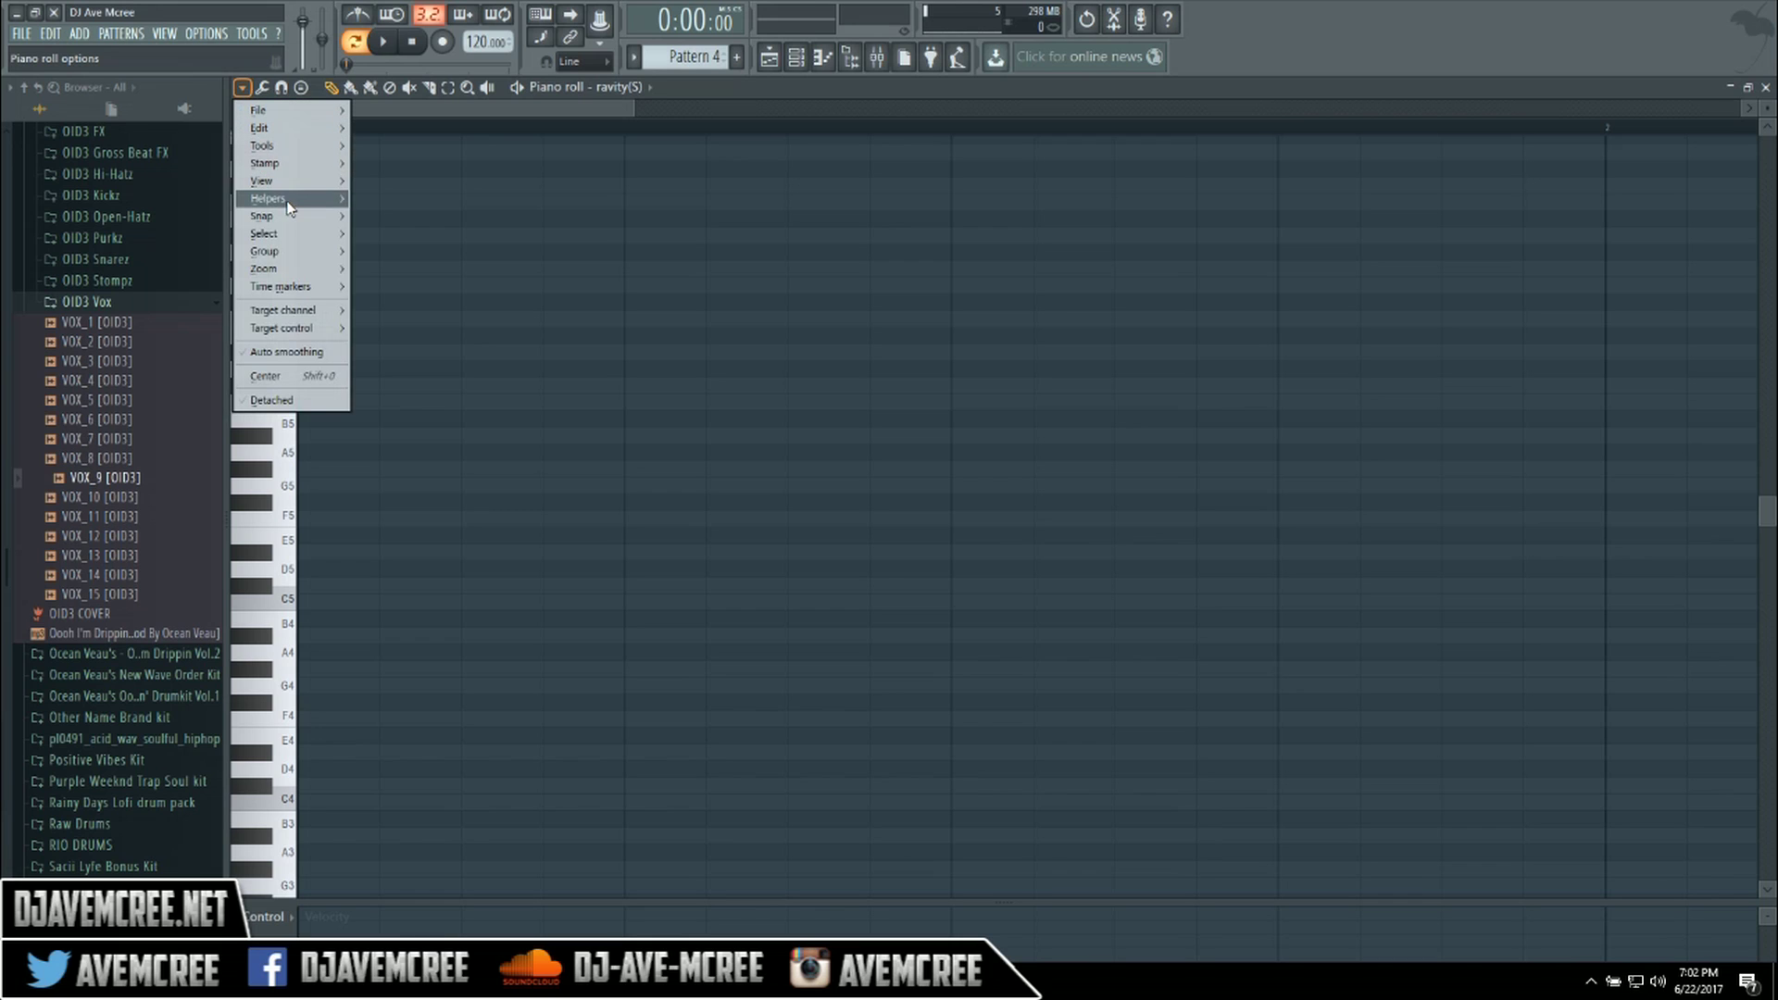
mouse_move(299, 202)
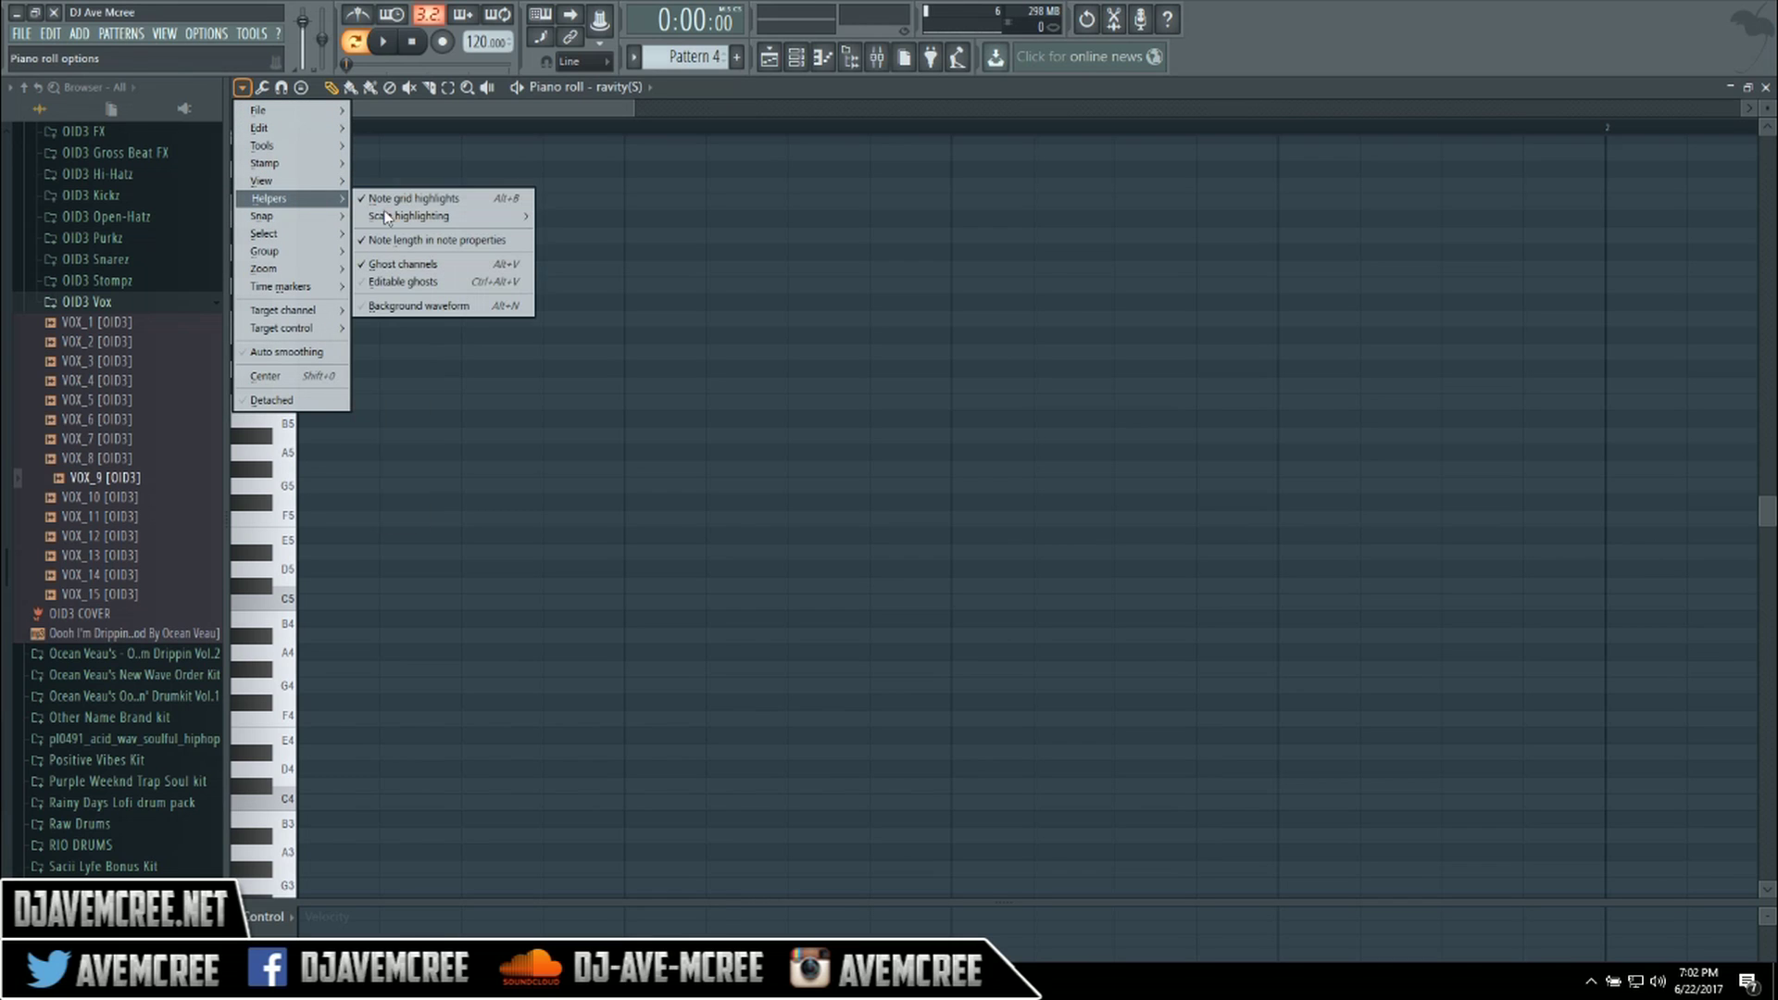
mouse_move(400, 220)
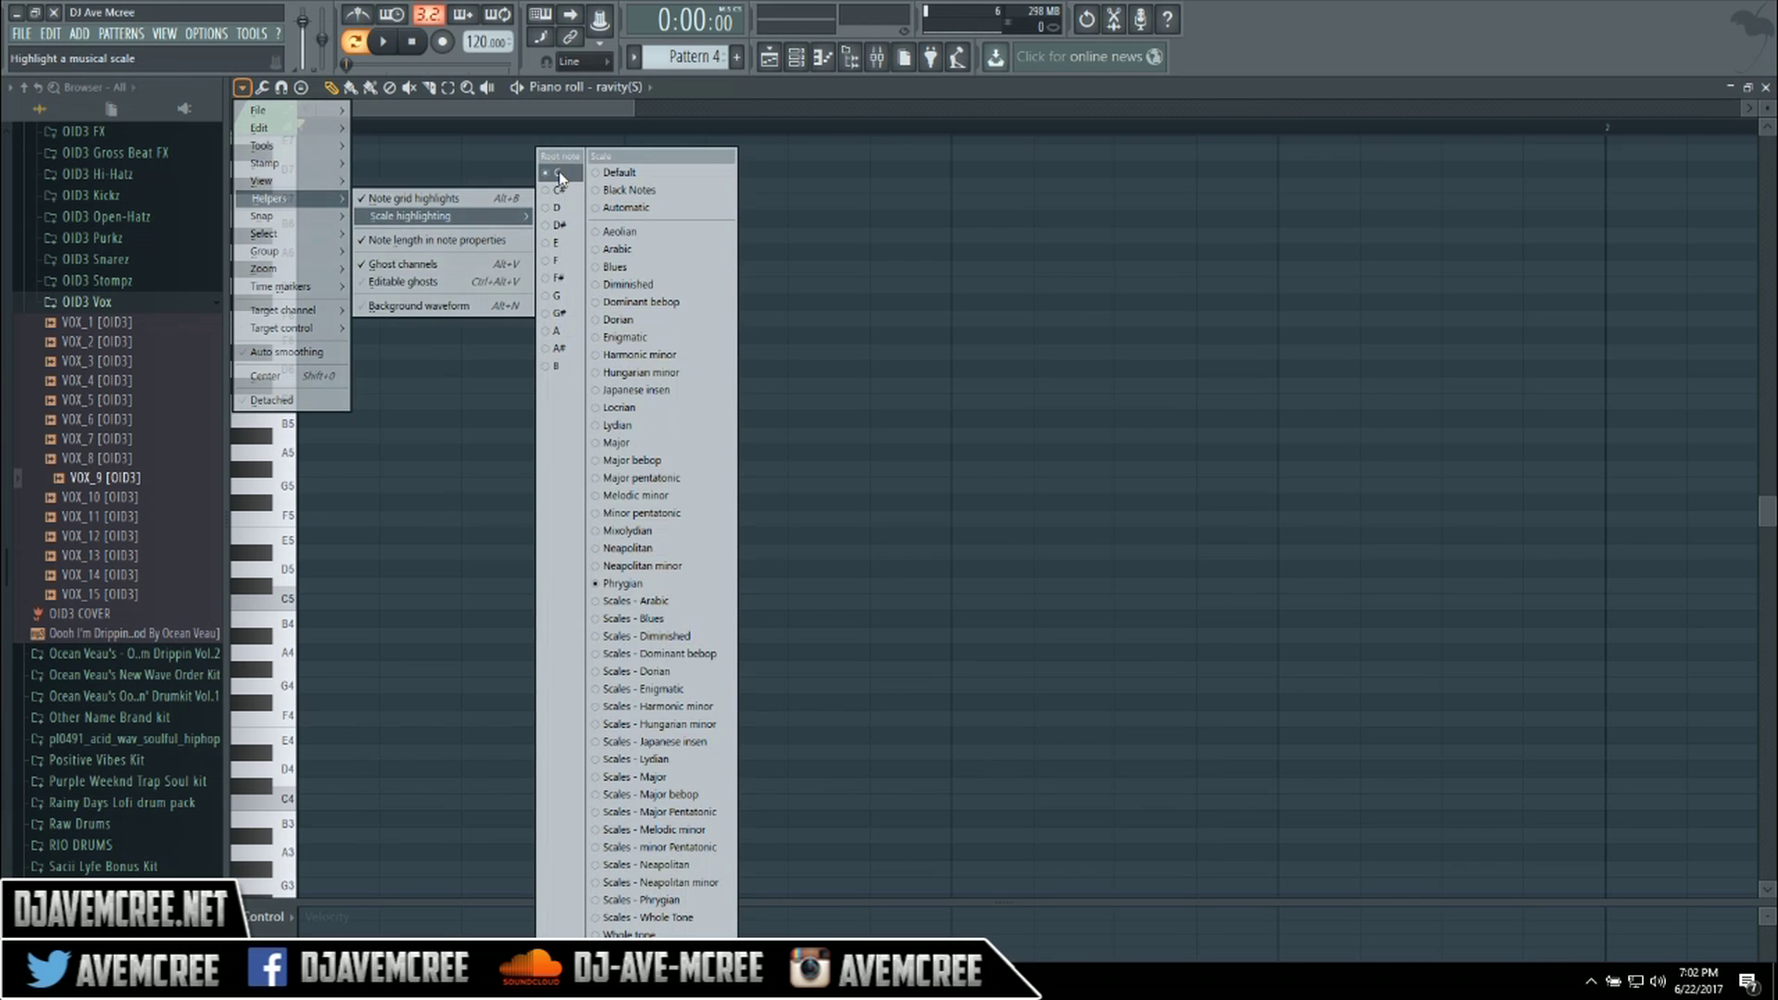
click(676, 590)
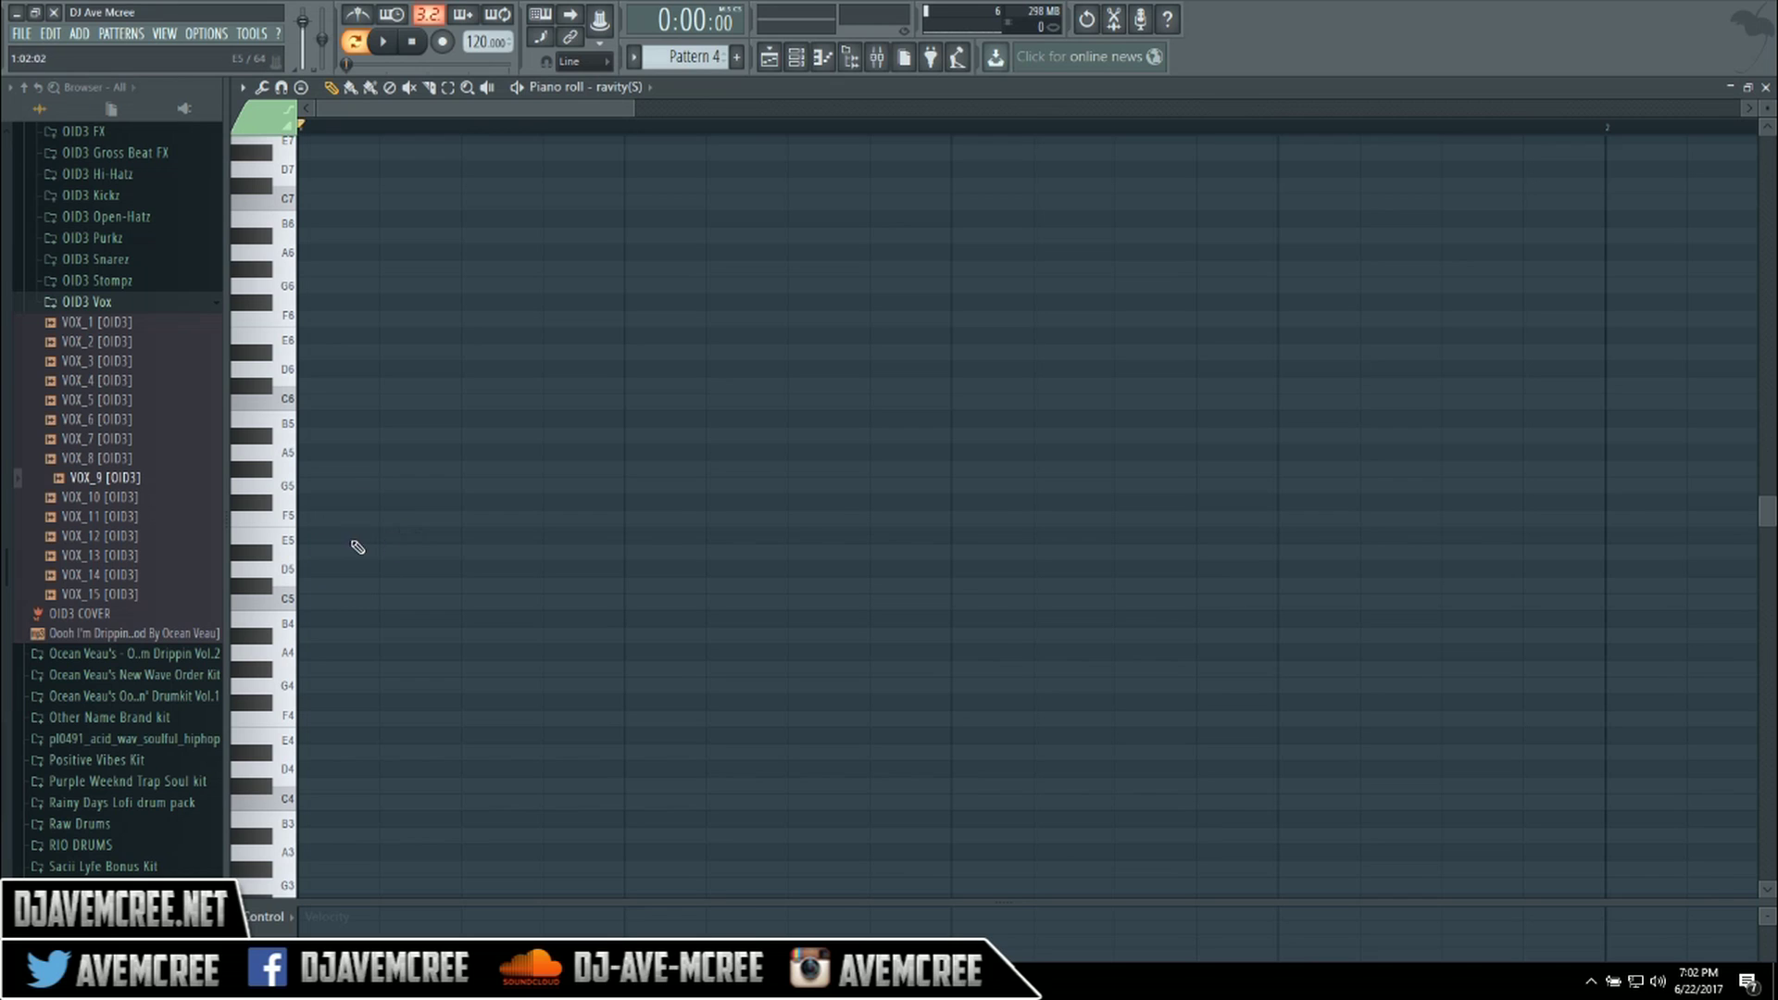
Stack the C Phrygian scale at the start of bar 1: C5, C#5, D#5, F5, G5, G#5, A#5 and C6.
click(307, 602)
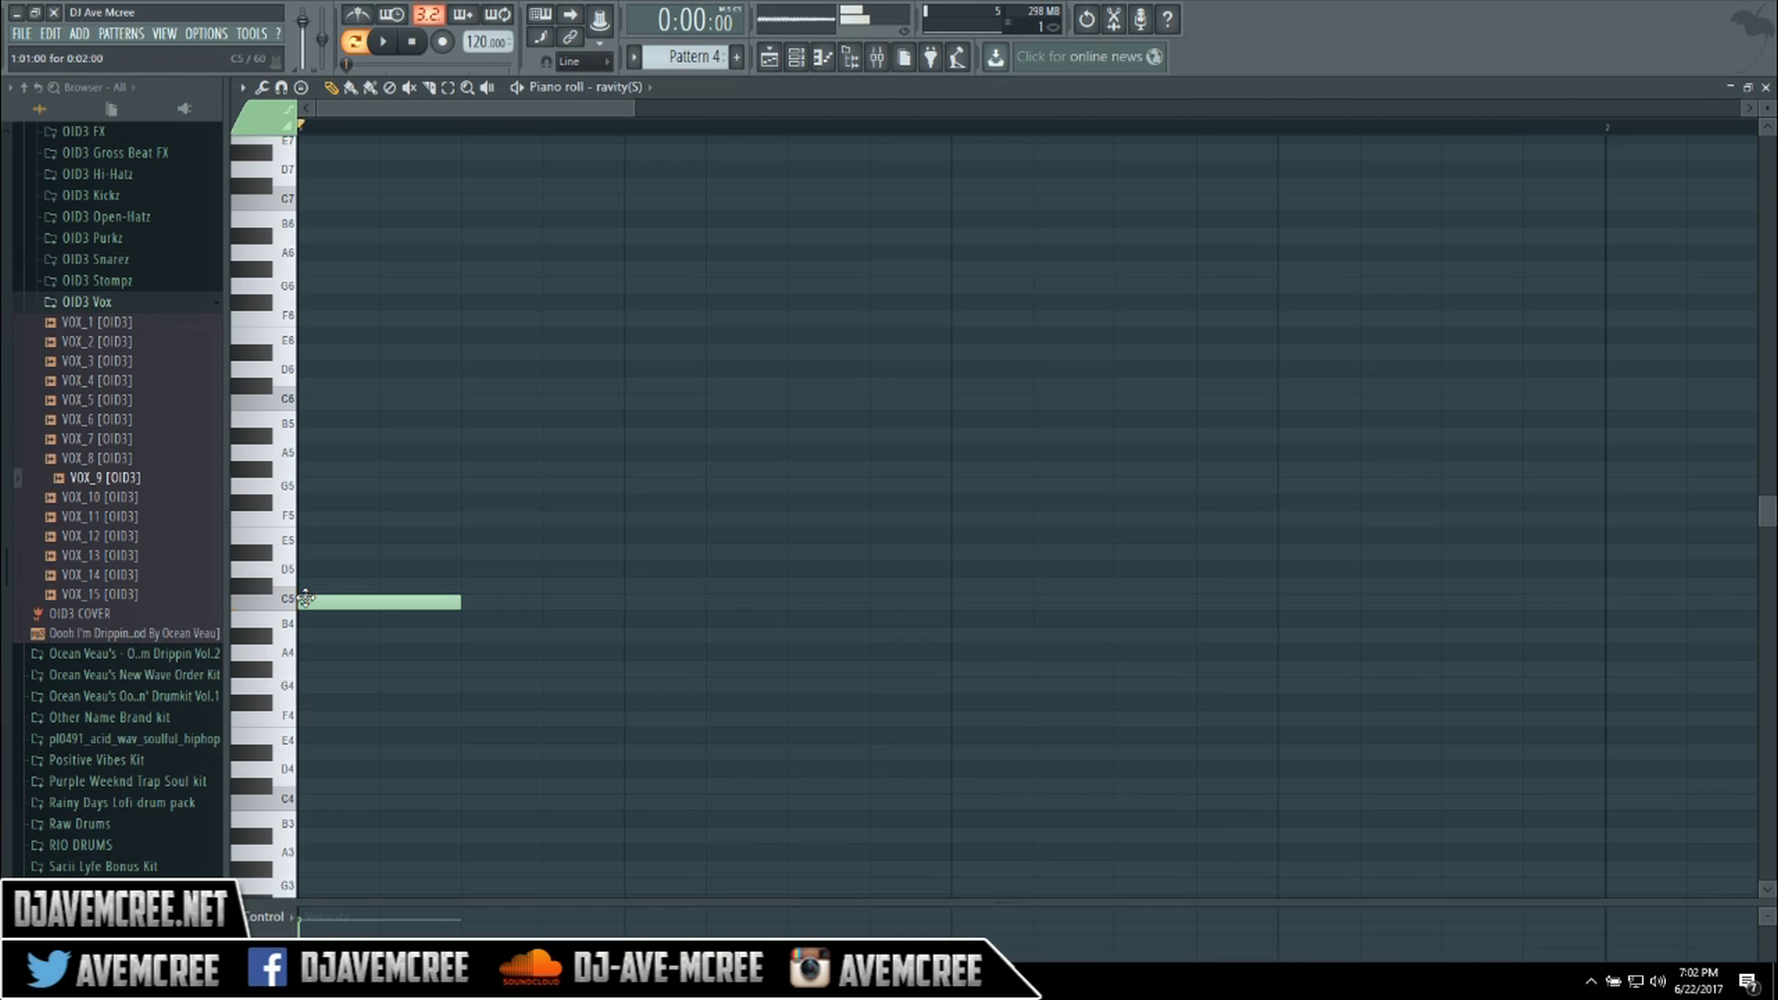
click(304, 598)
click(305, 586)
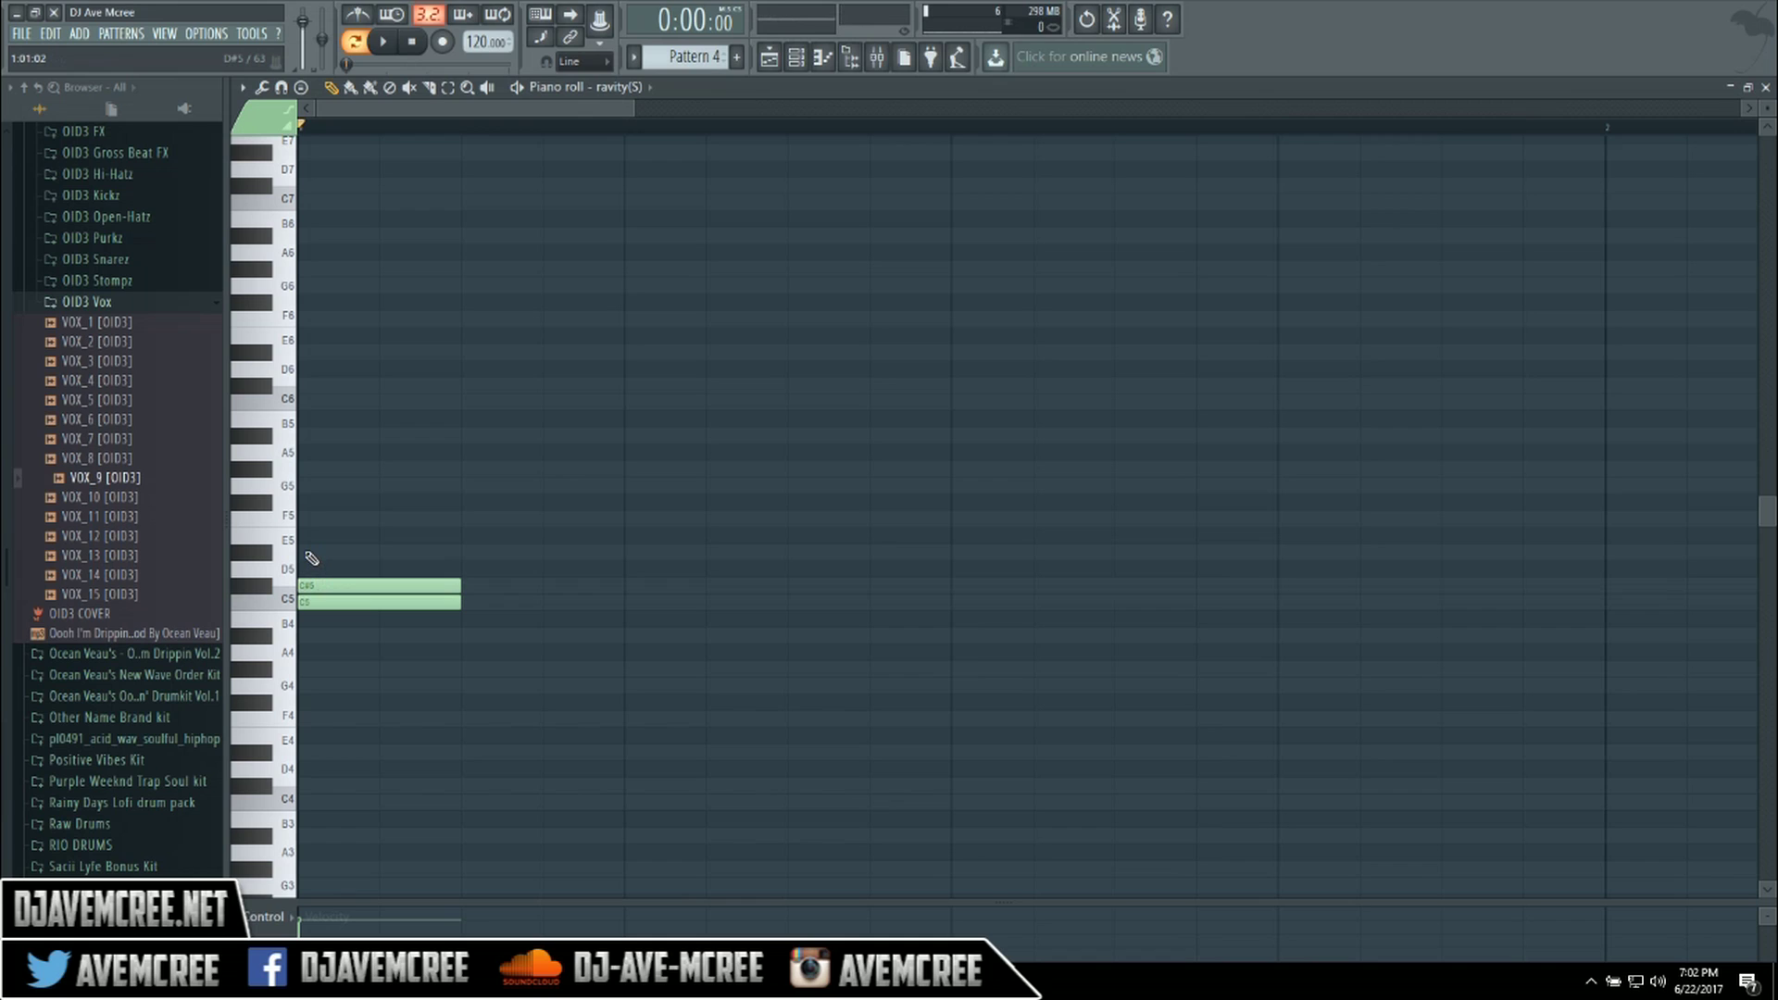
click(308, 552)
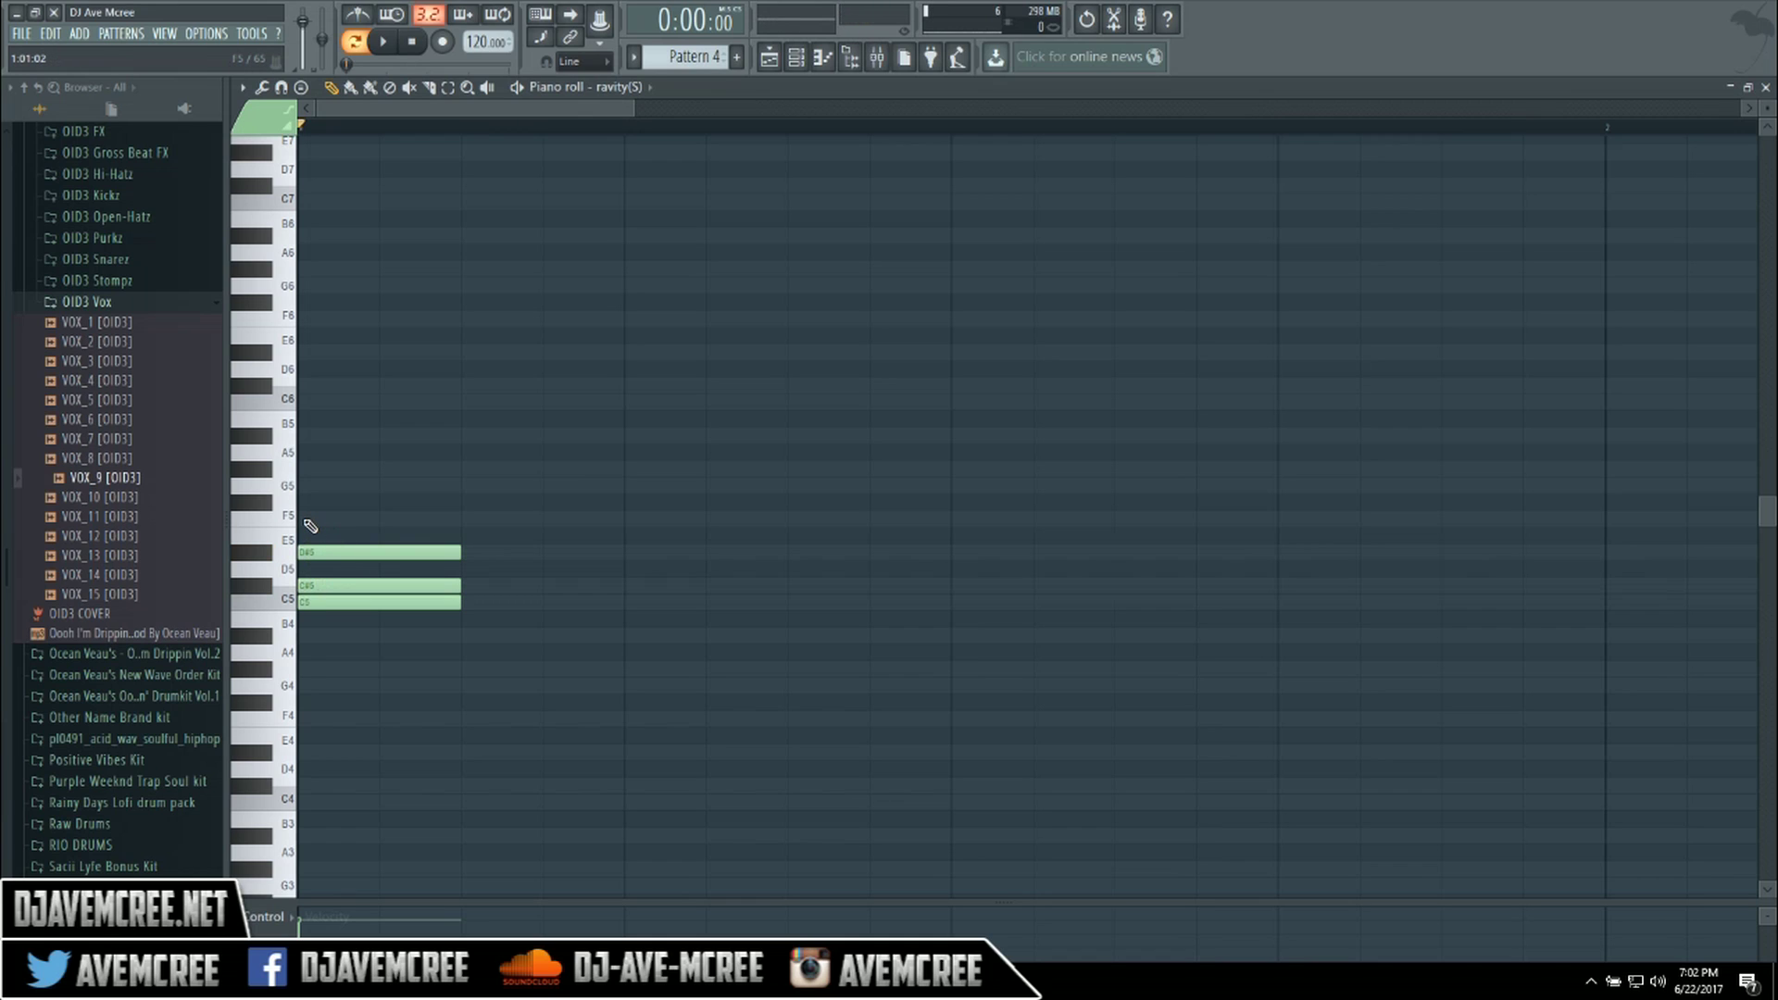
click(309, 520)
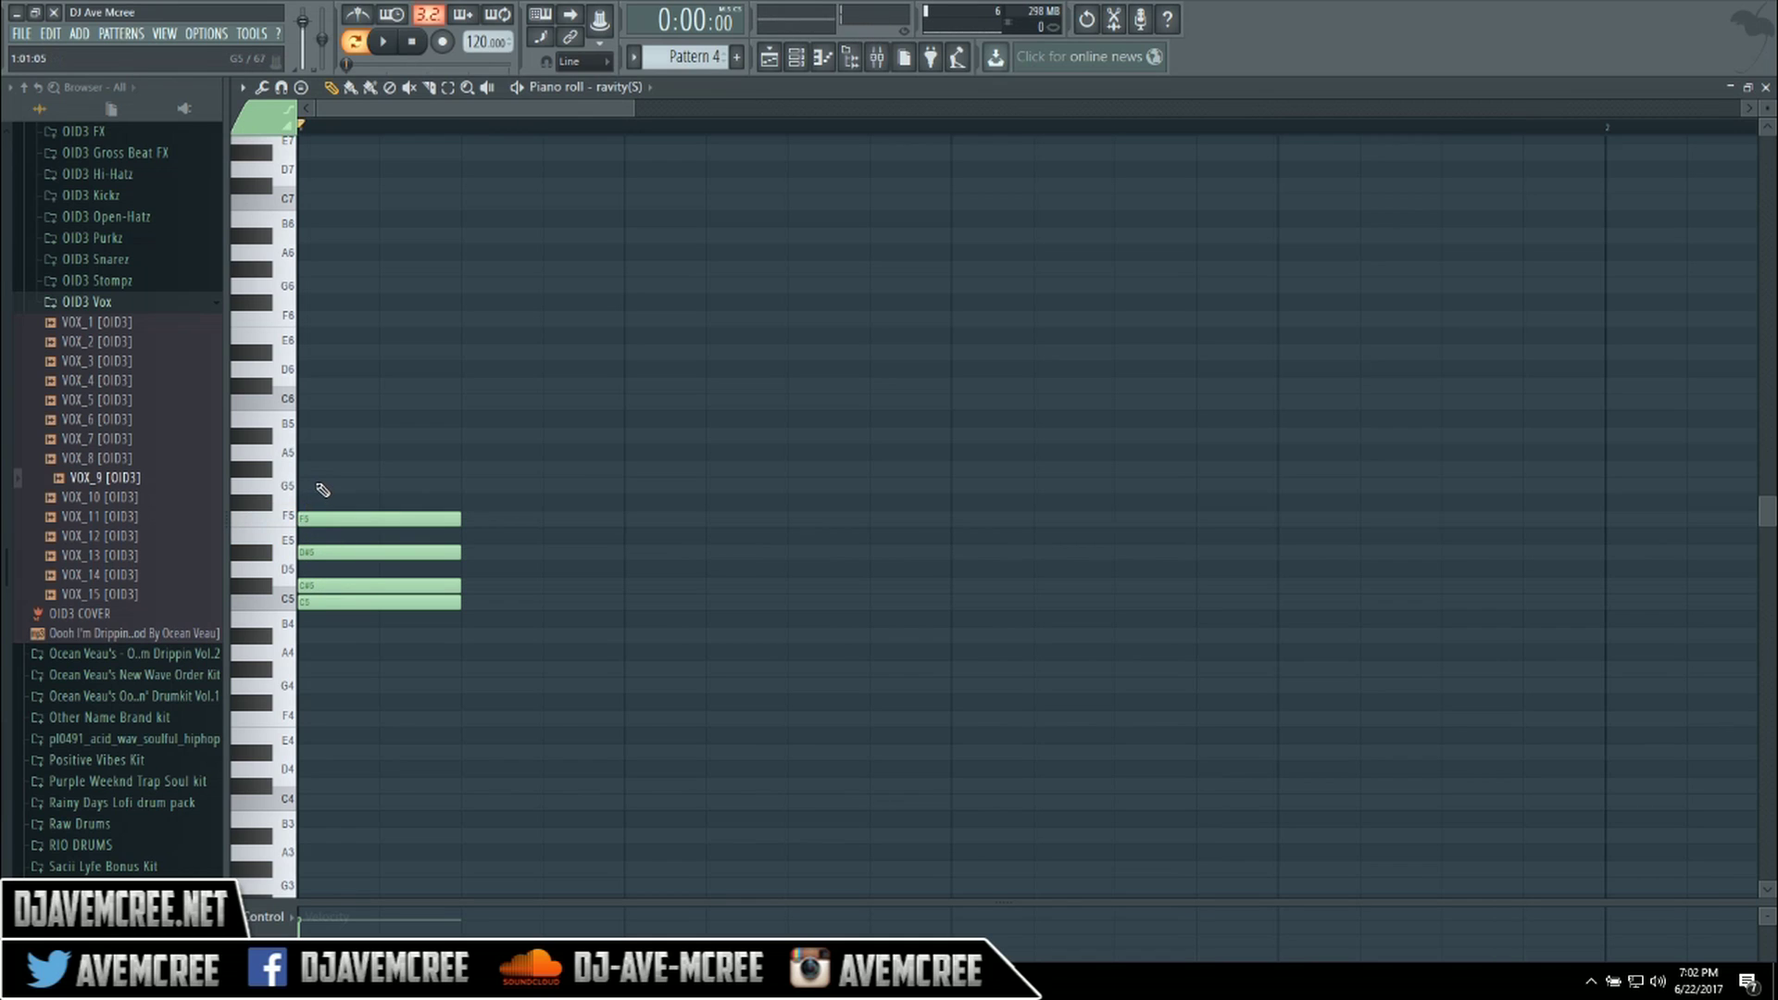
click(311, 486)
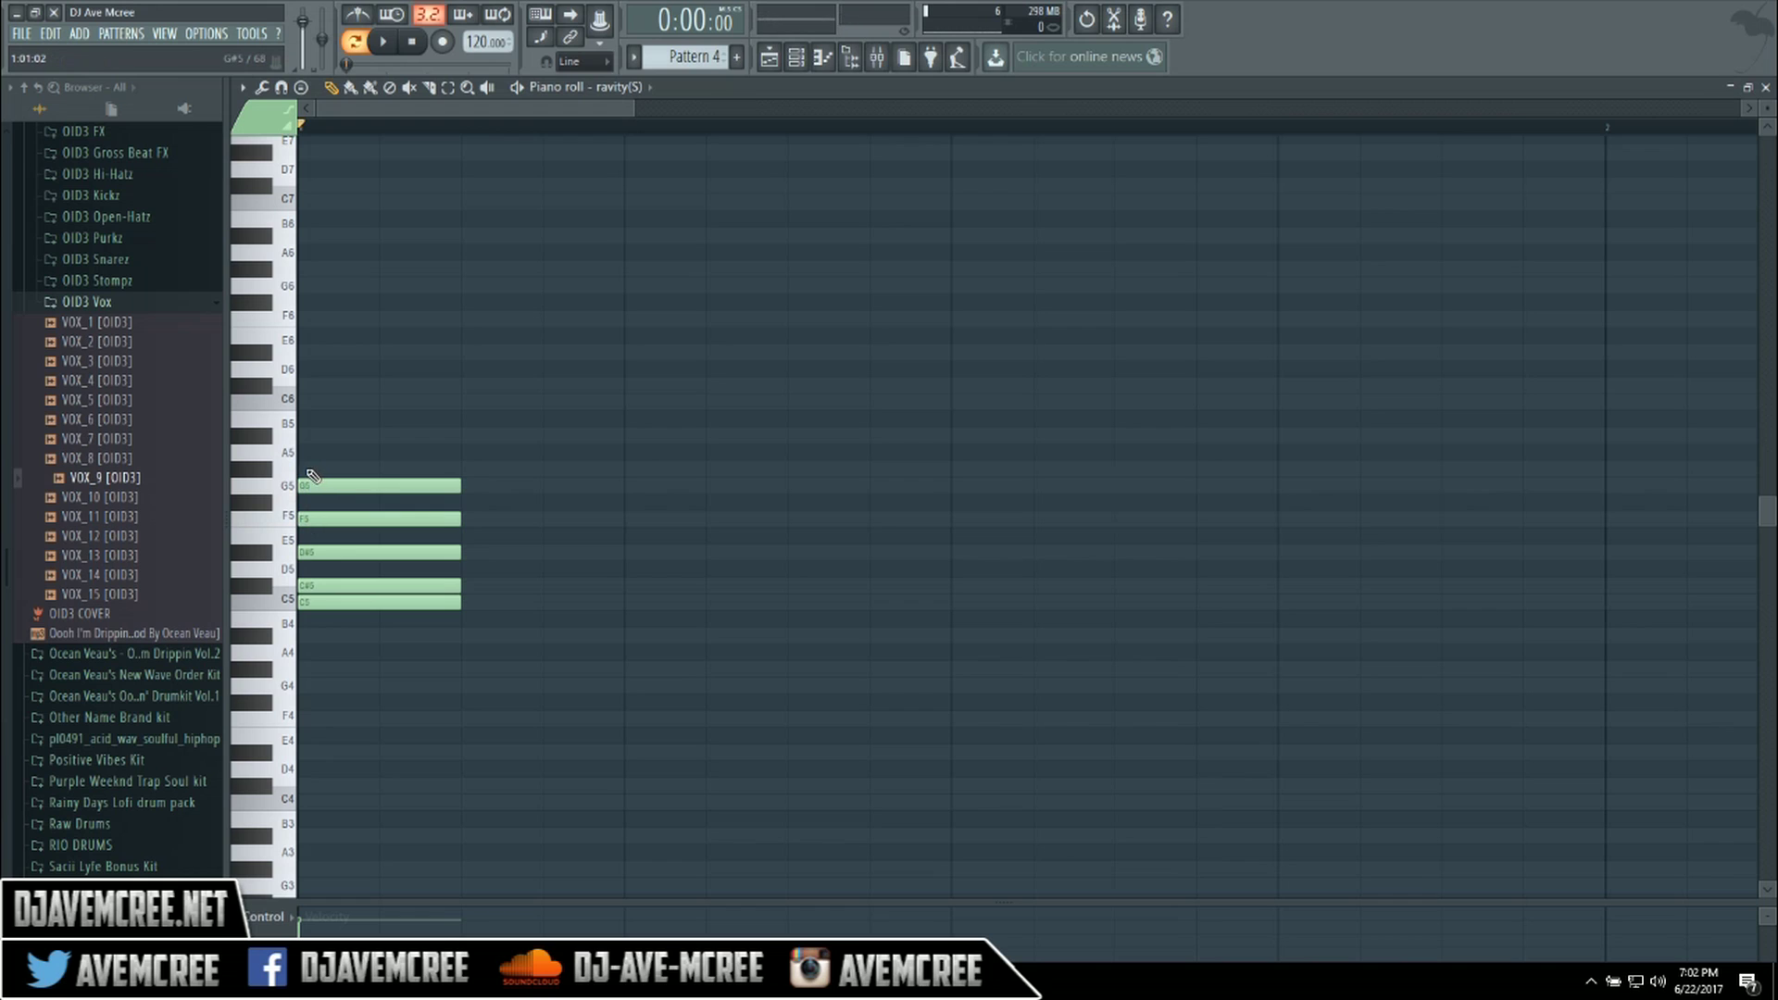
click(303, 469)
click(310, 435)
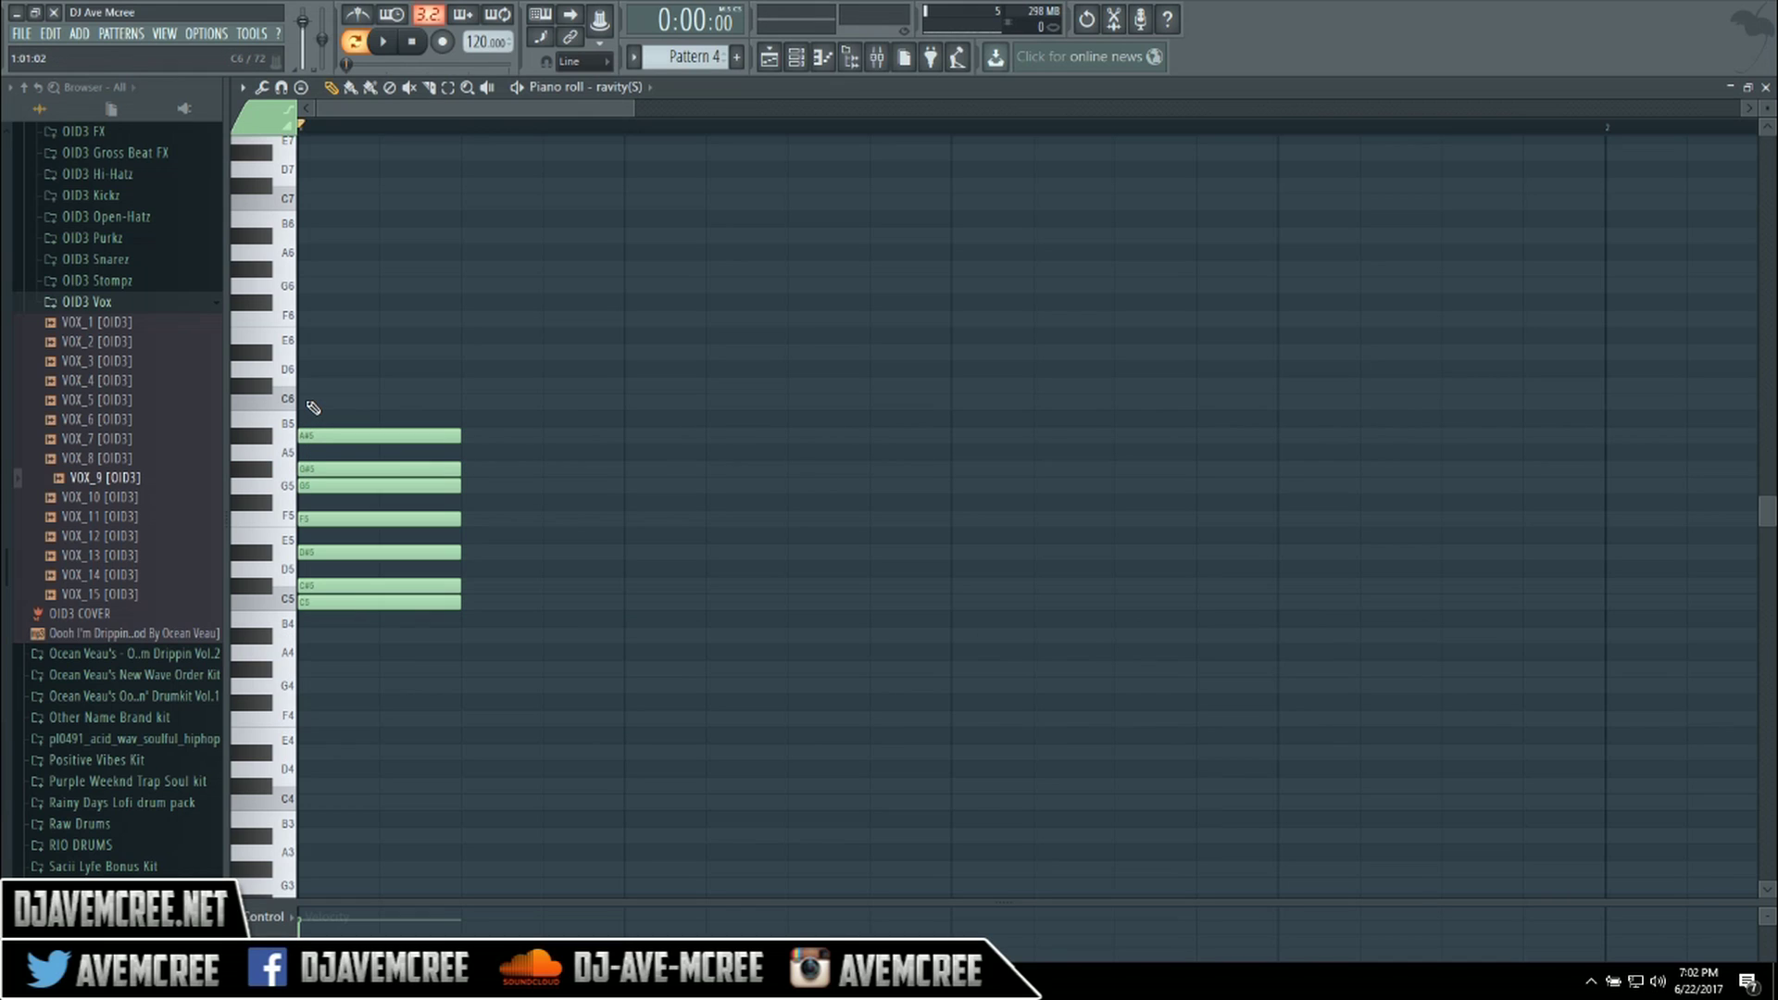
click(312, 402)
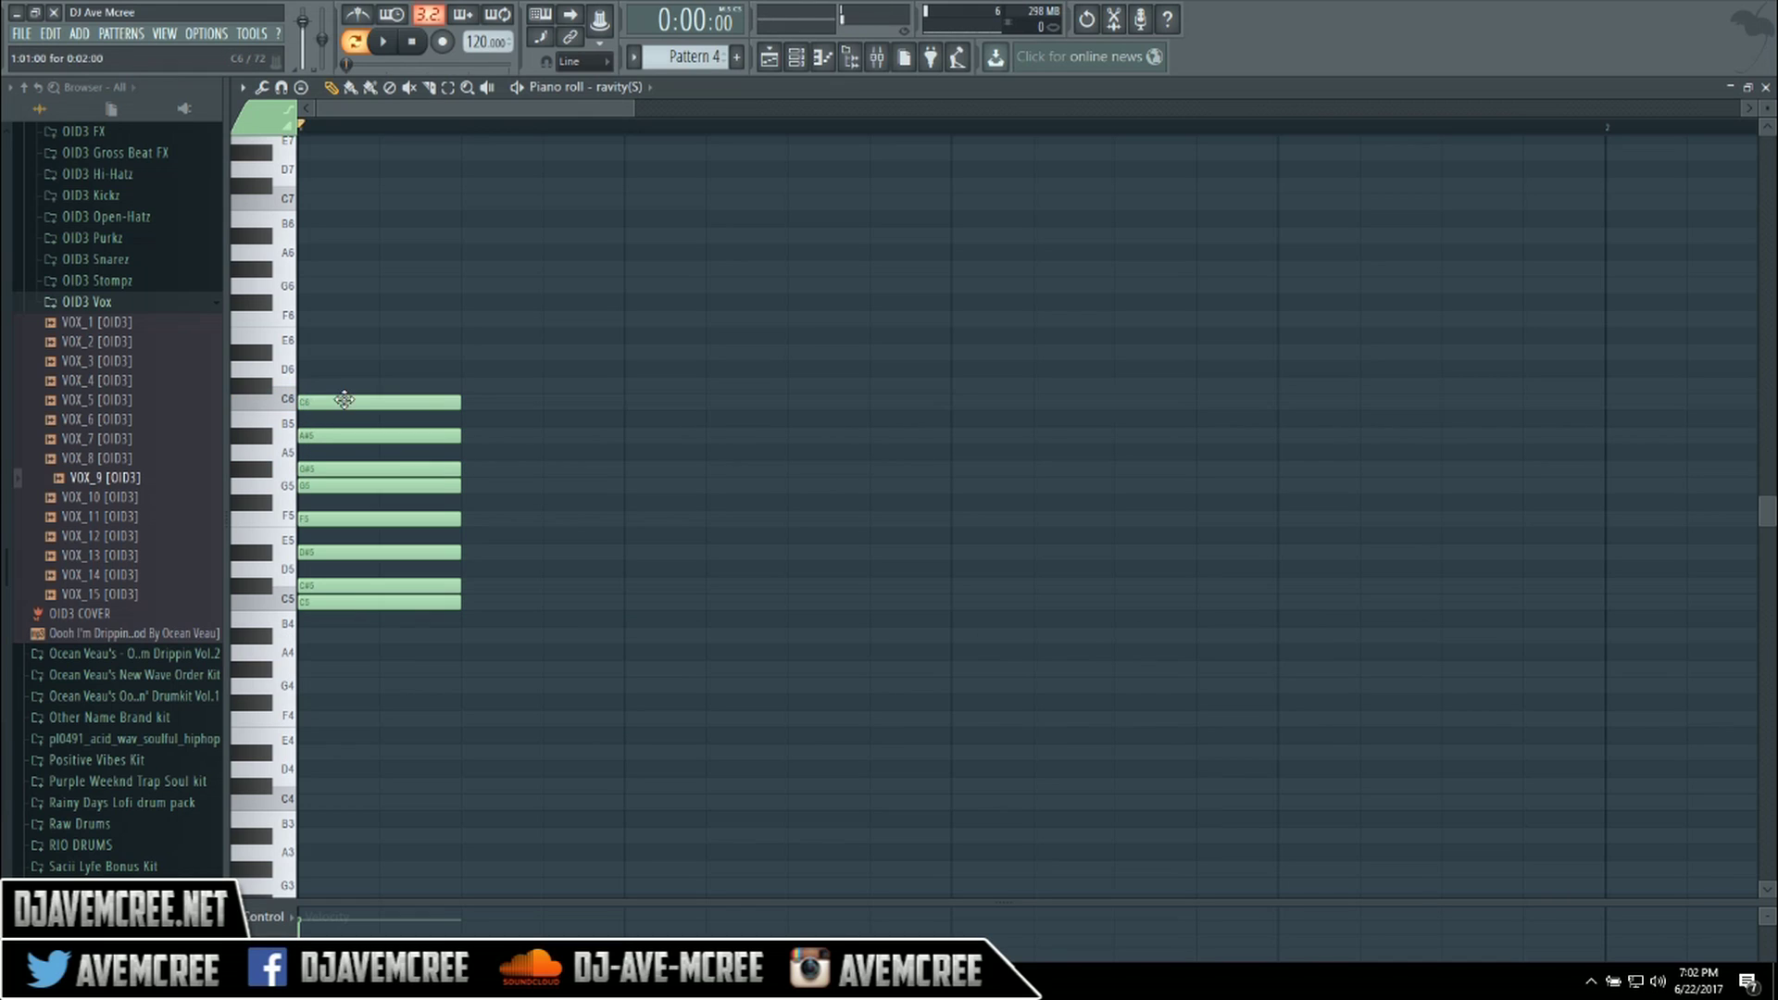
Delete every stacked scale note above C5, keeping only the C5 root note.
right_click(349, 404)
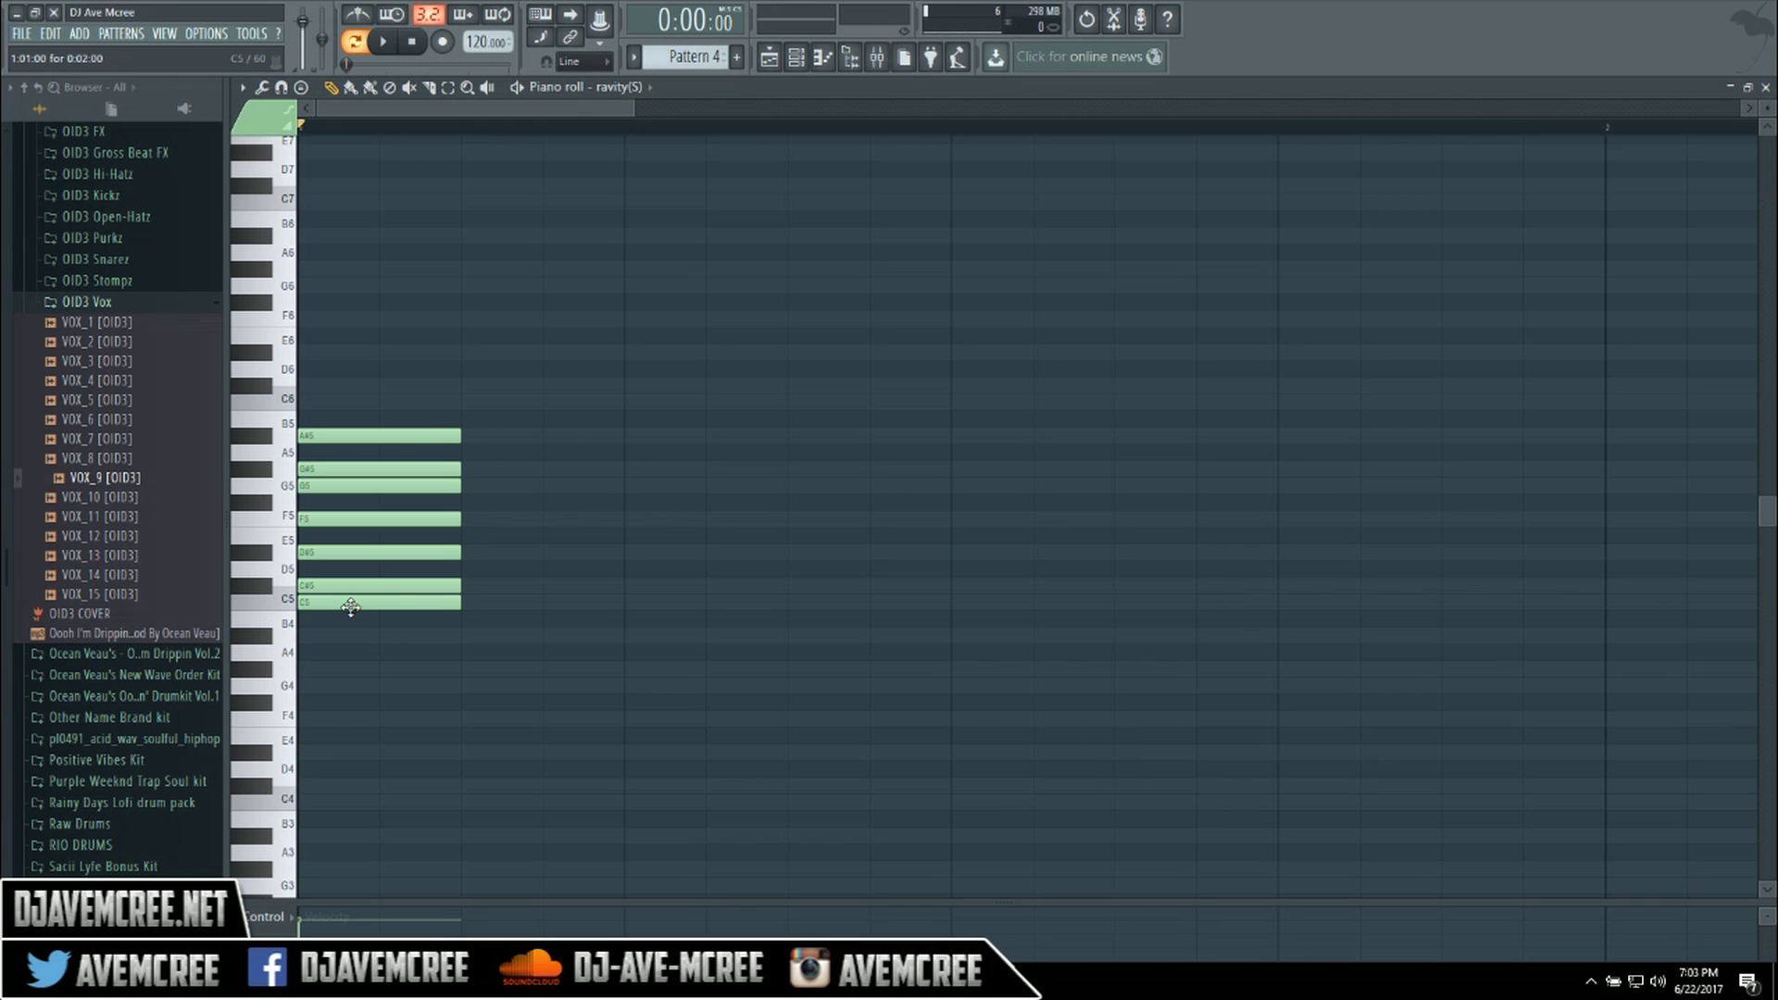
right_click(444, 585)
right_click(431, 552)
right_click(428, 518)
right_click(424, 485)
right_click(423, 469)
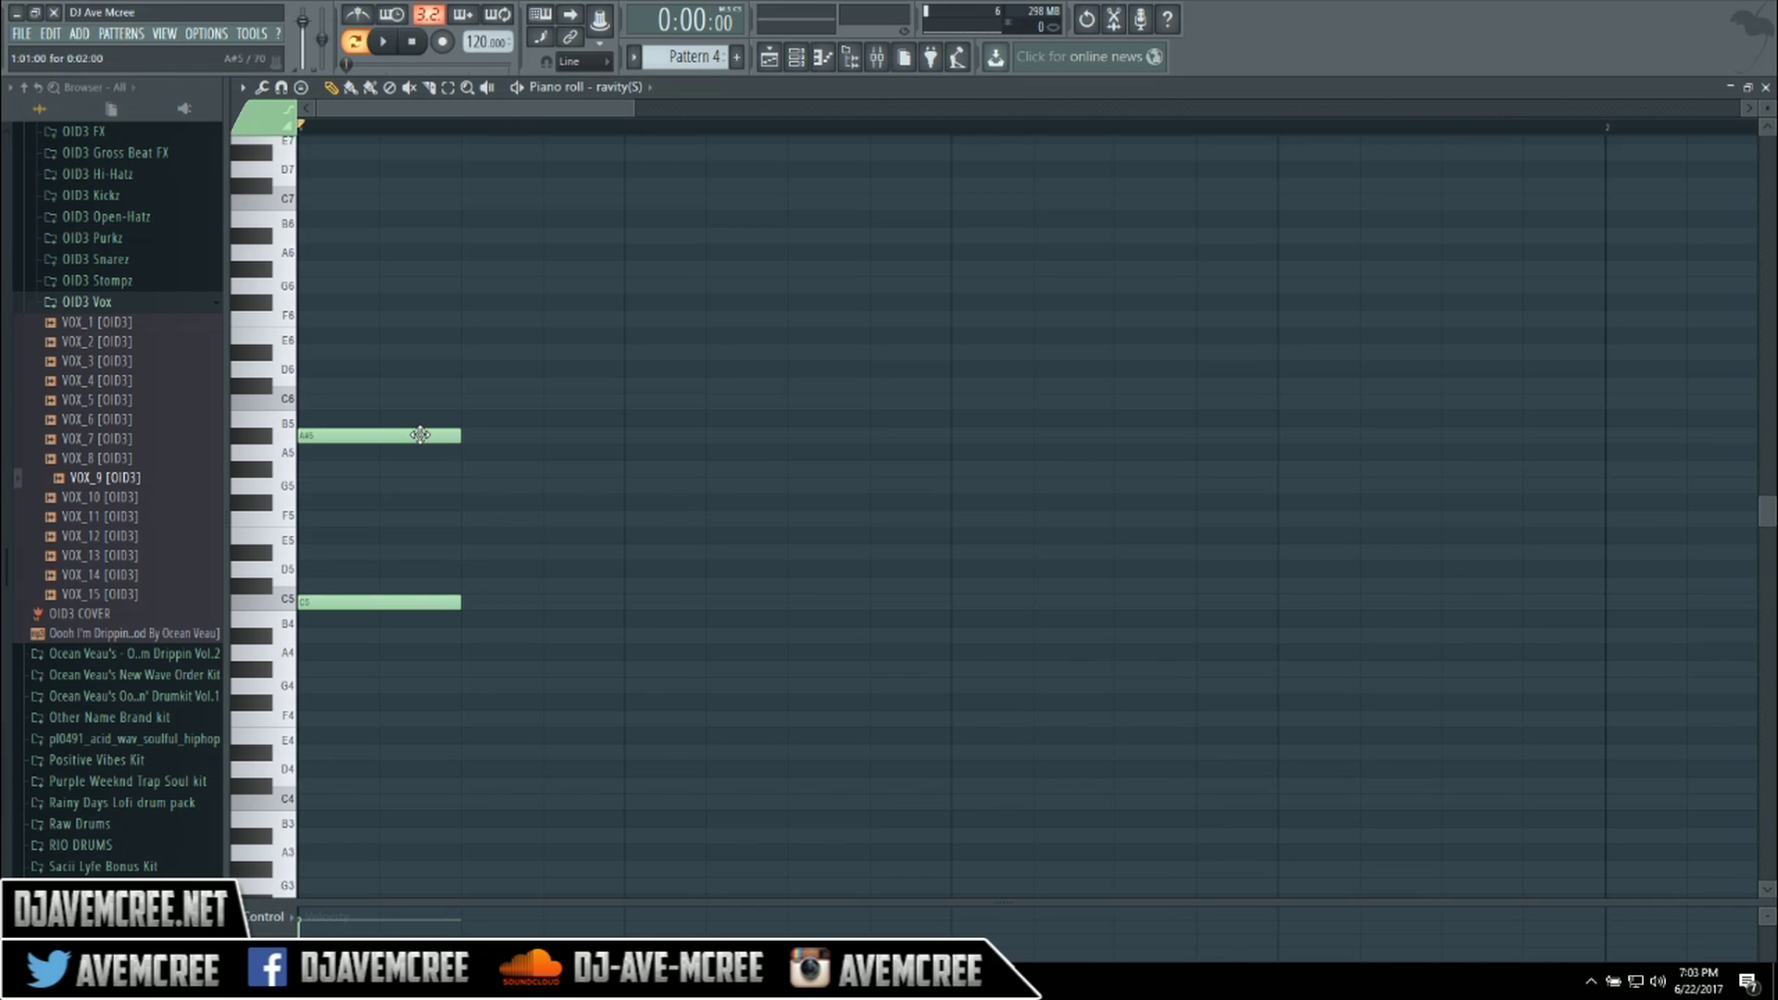
right_click(420, 435)
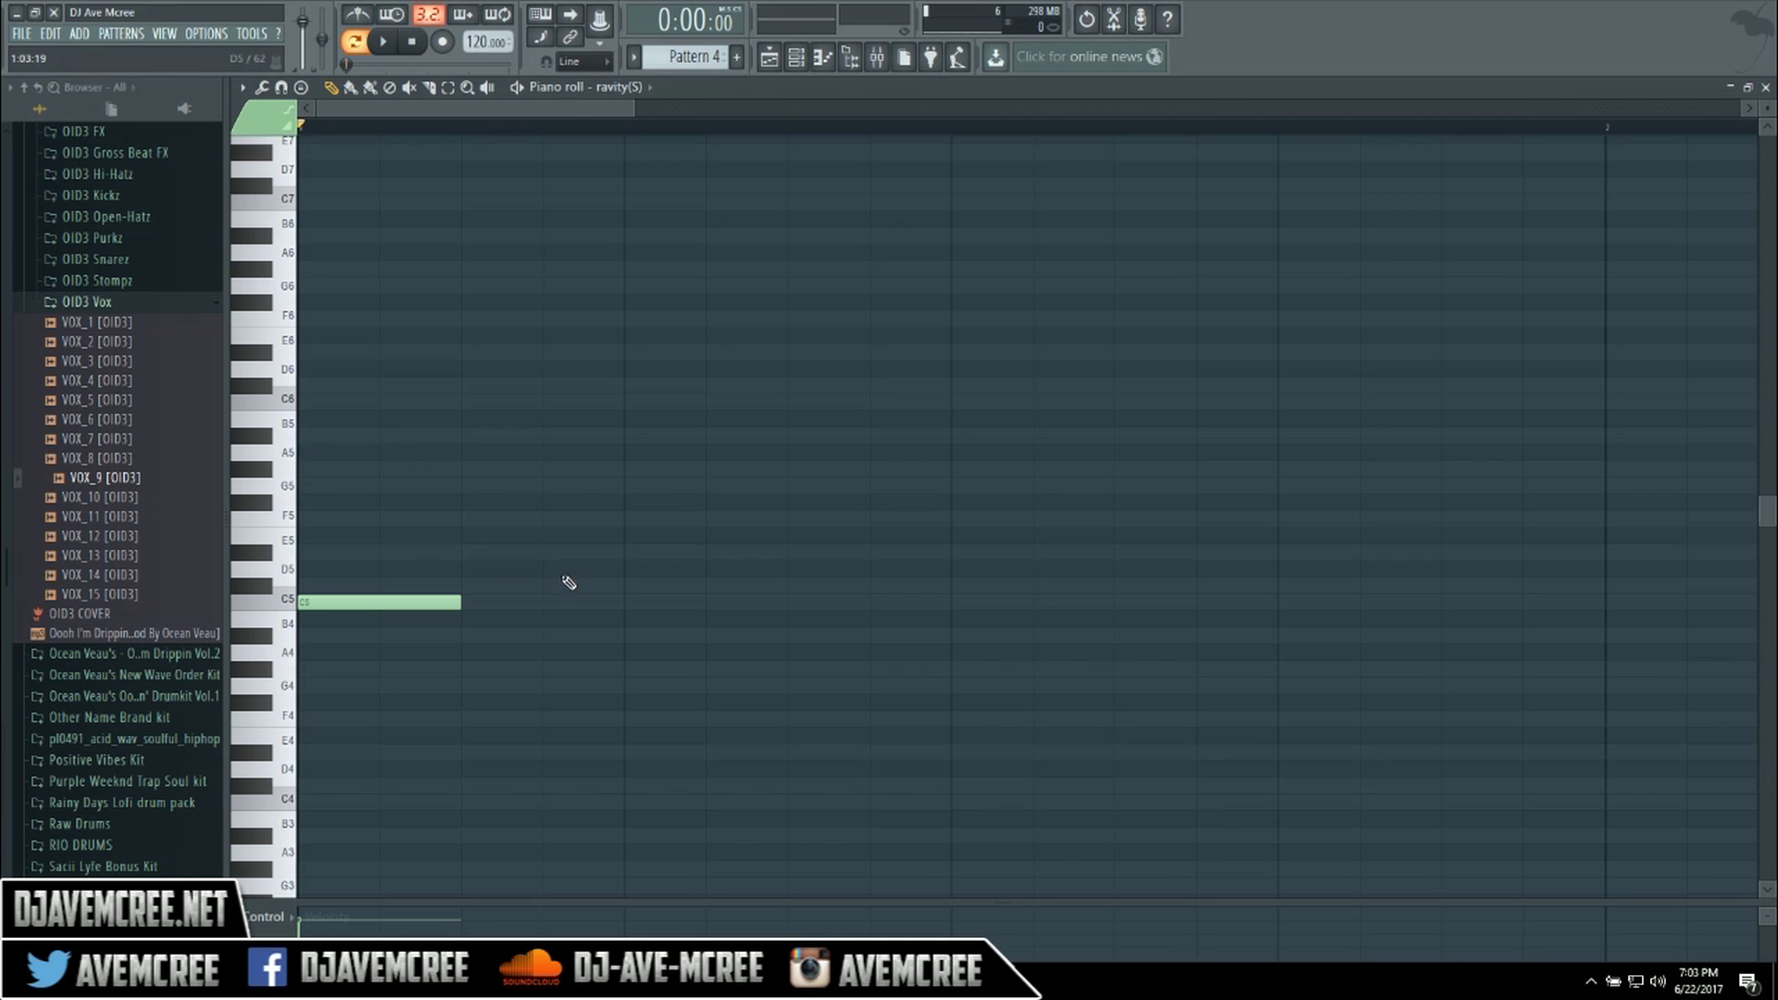
Add a melody of C#5, F5, C#5 and C5 at steps 3, 5, 9 and 13, and play the pattern.
click(460, 585)
key(space)
key(space)
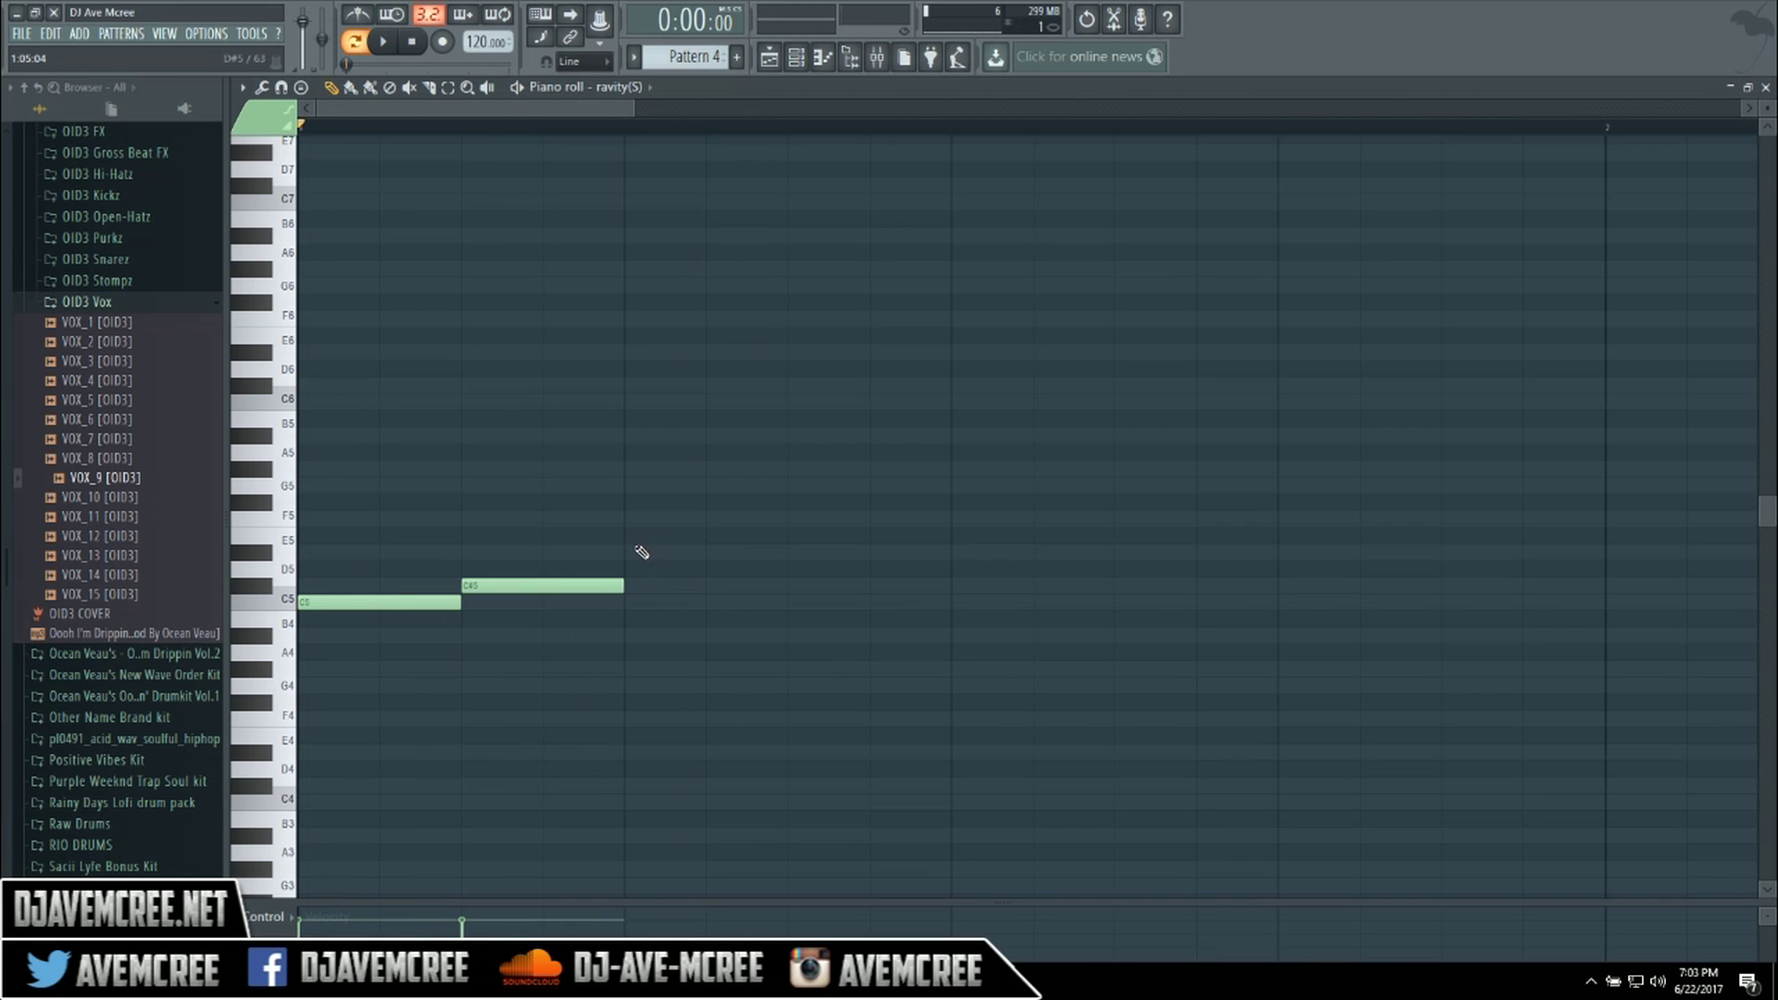
click(627, 519)
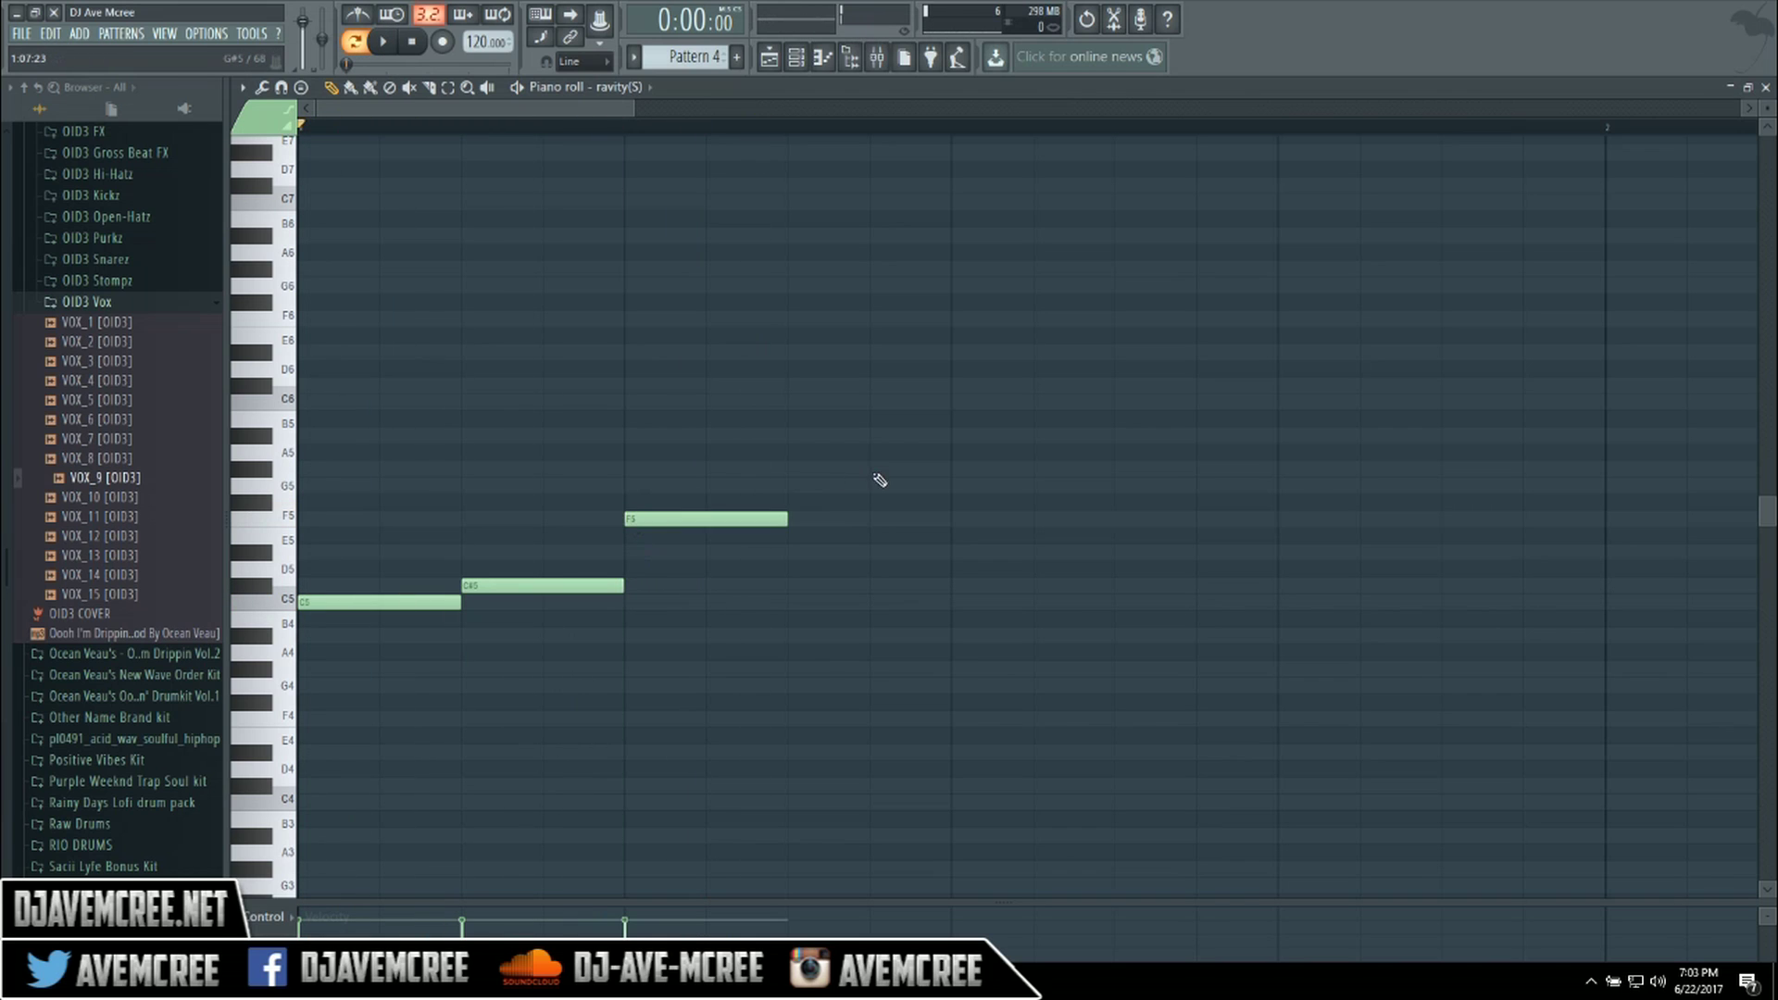
click(963, 586)
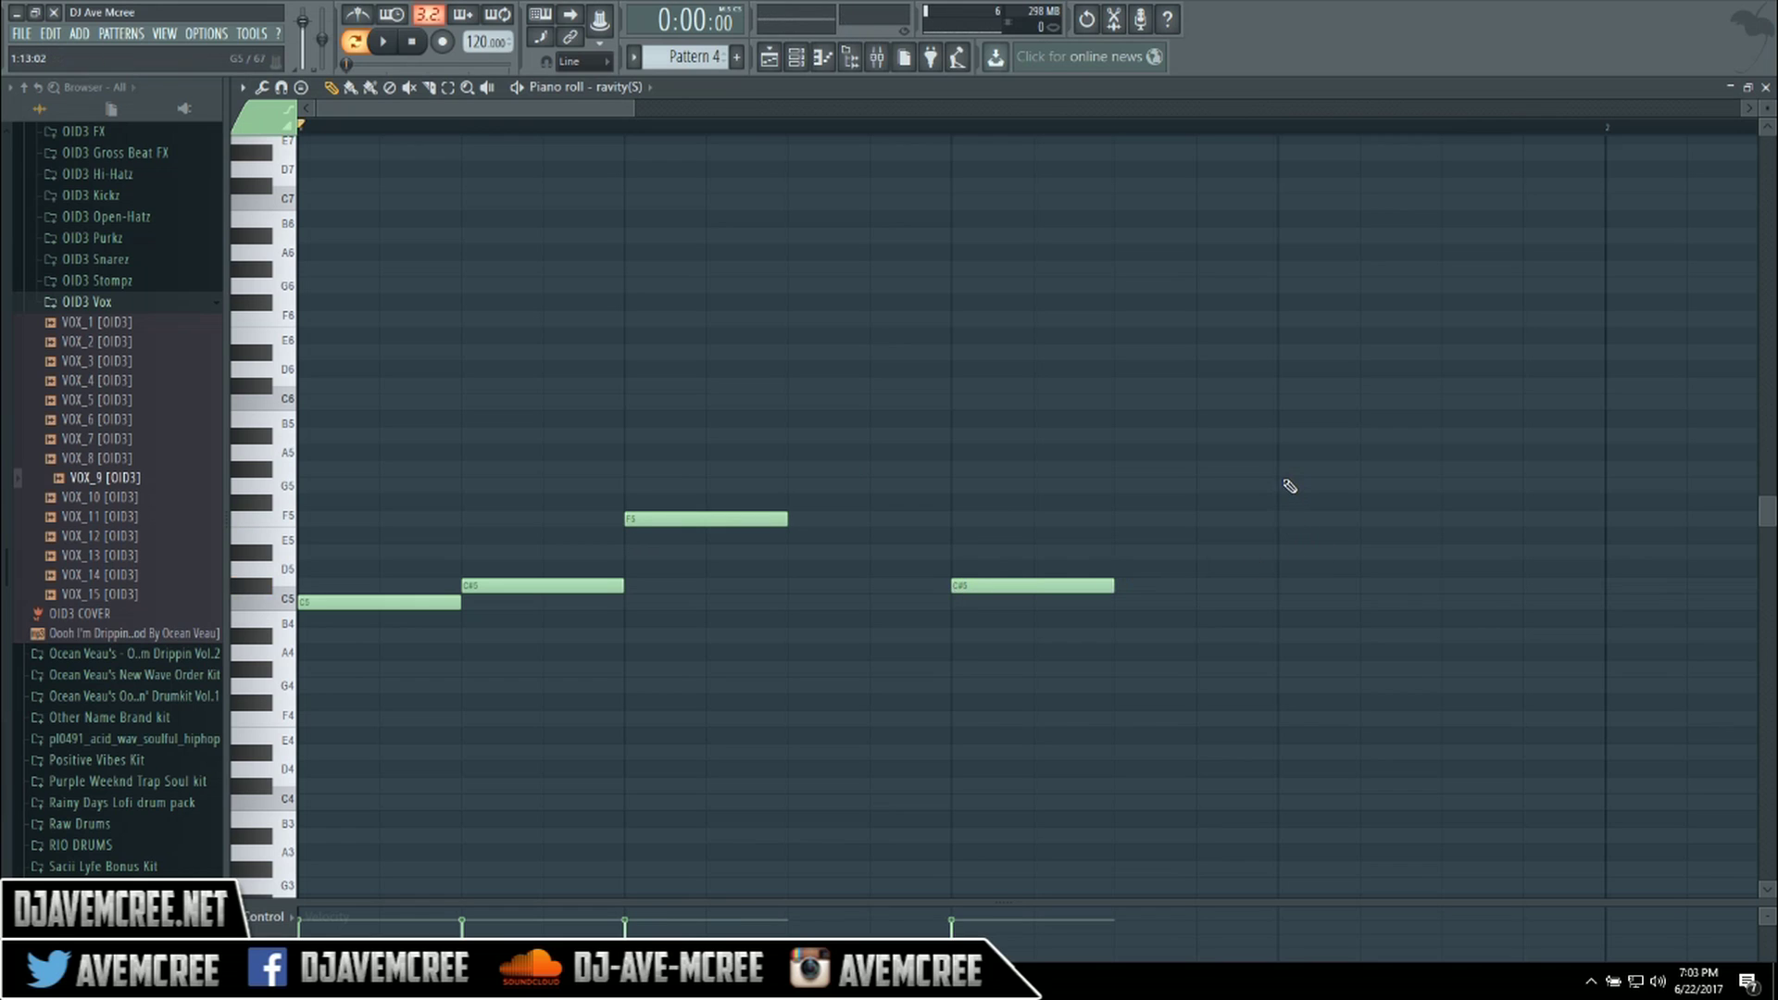
click(1282, 601)
key(space)
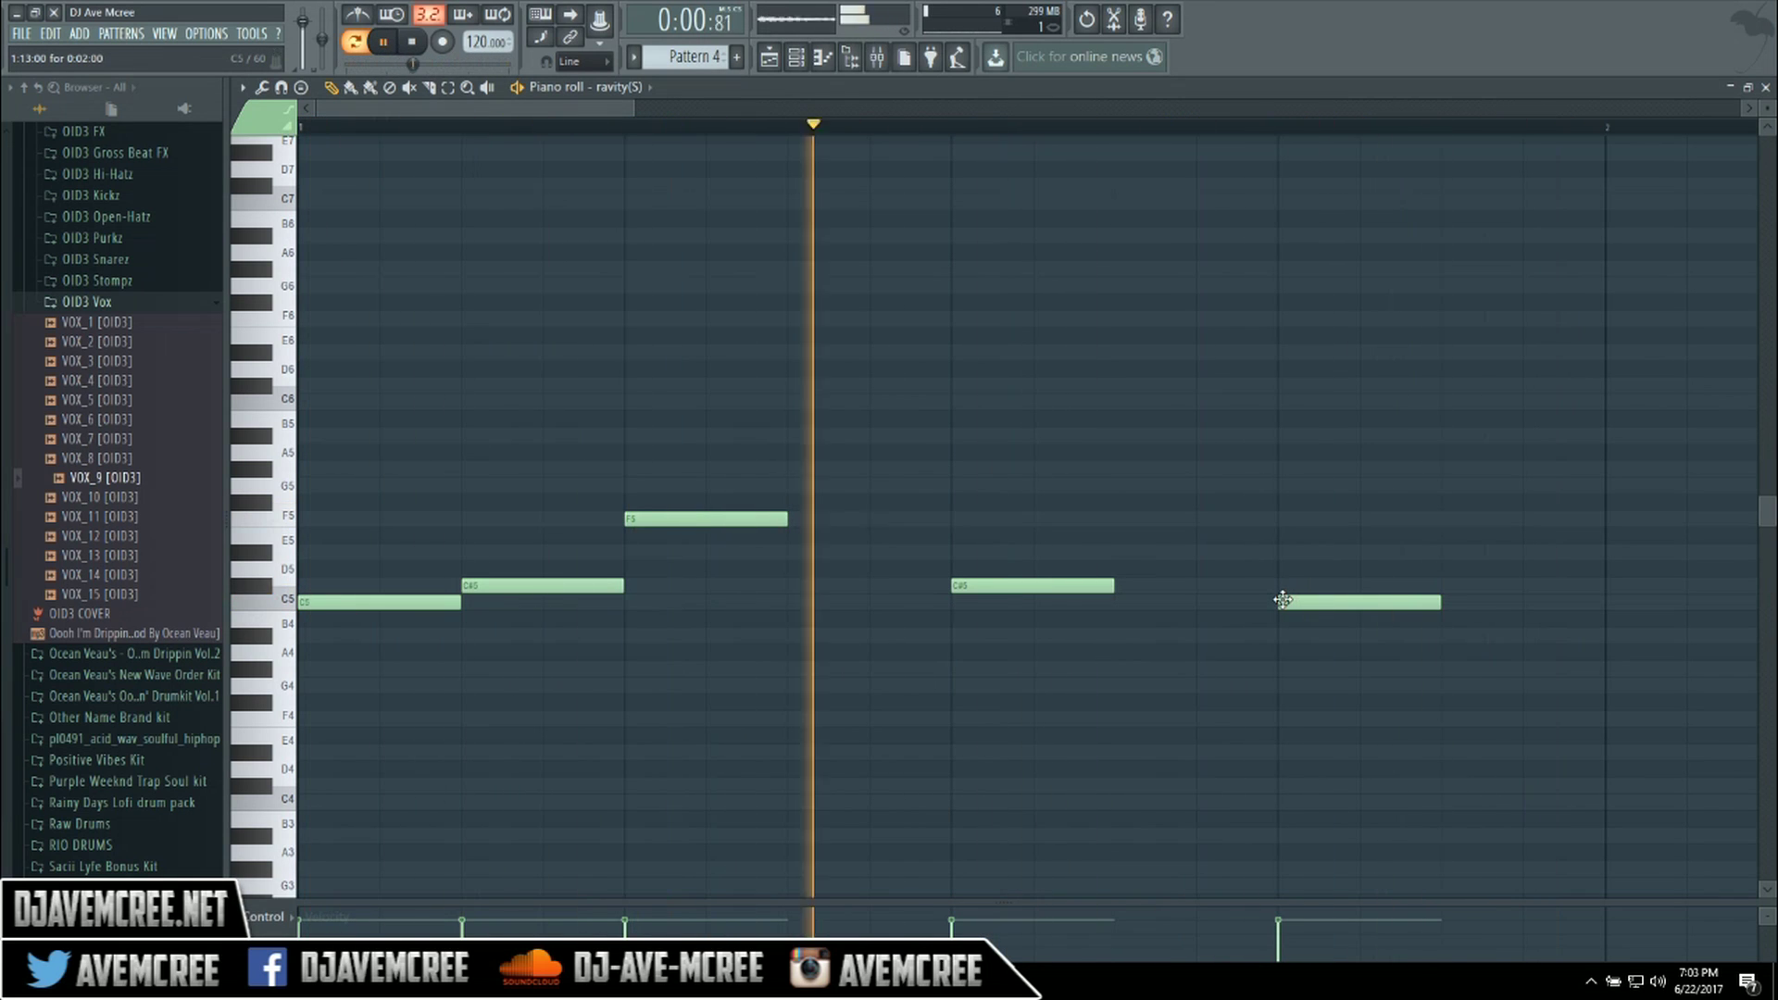
key(space)
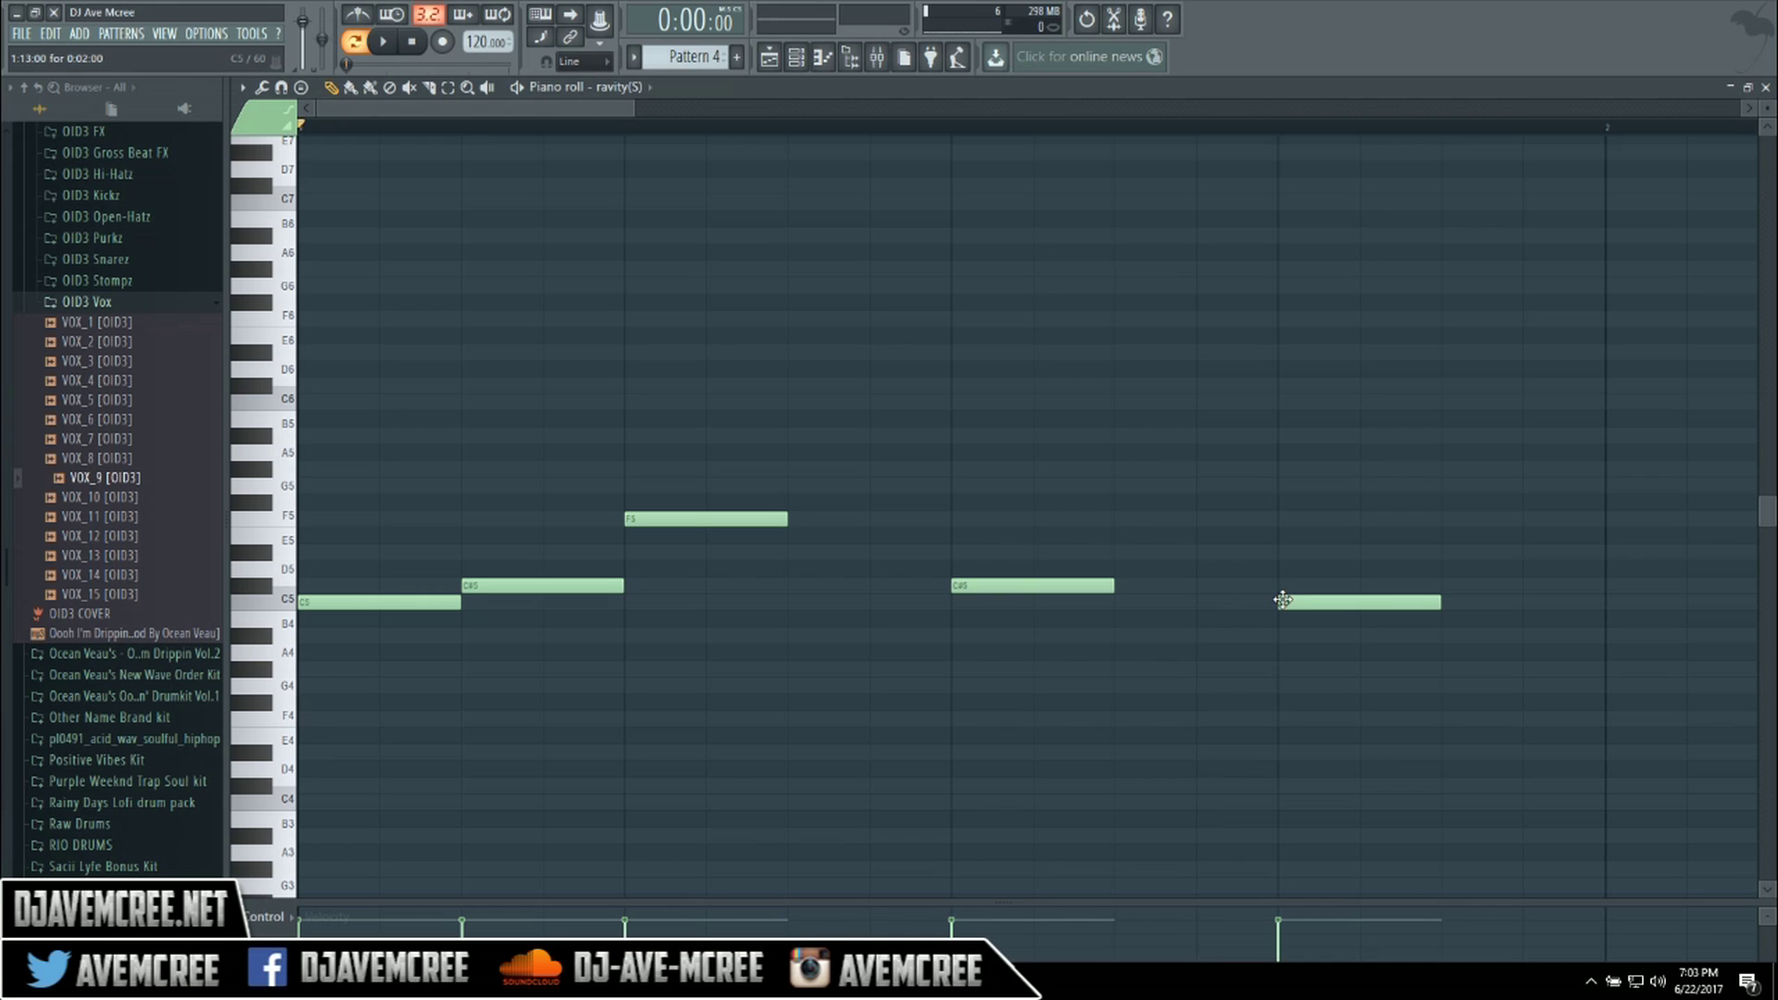
Change the scale highlighting's root note to B, keeping the Phrygian scale.
click(243, 90)
mouse_move(252, 135)
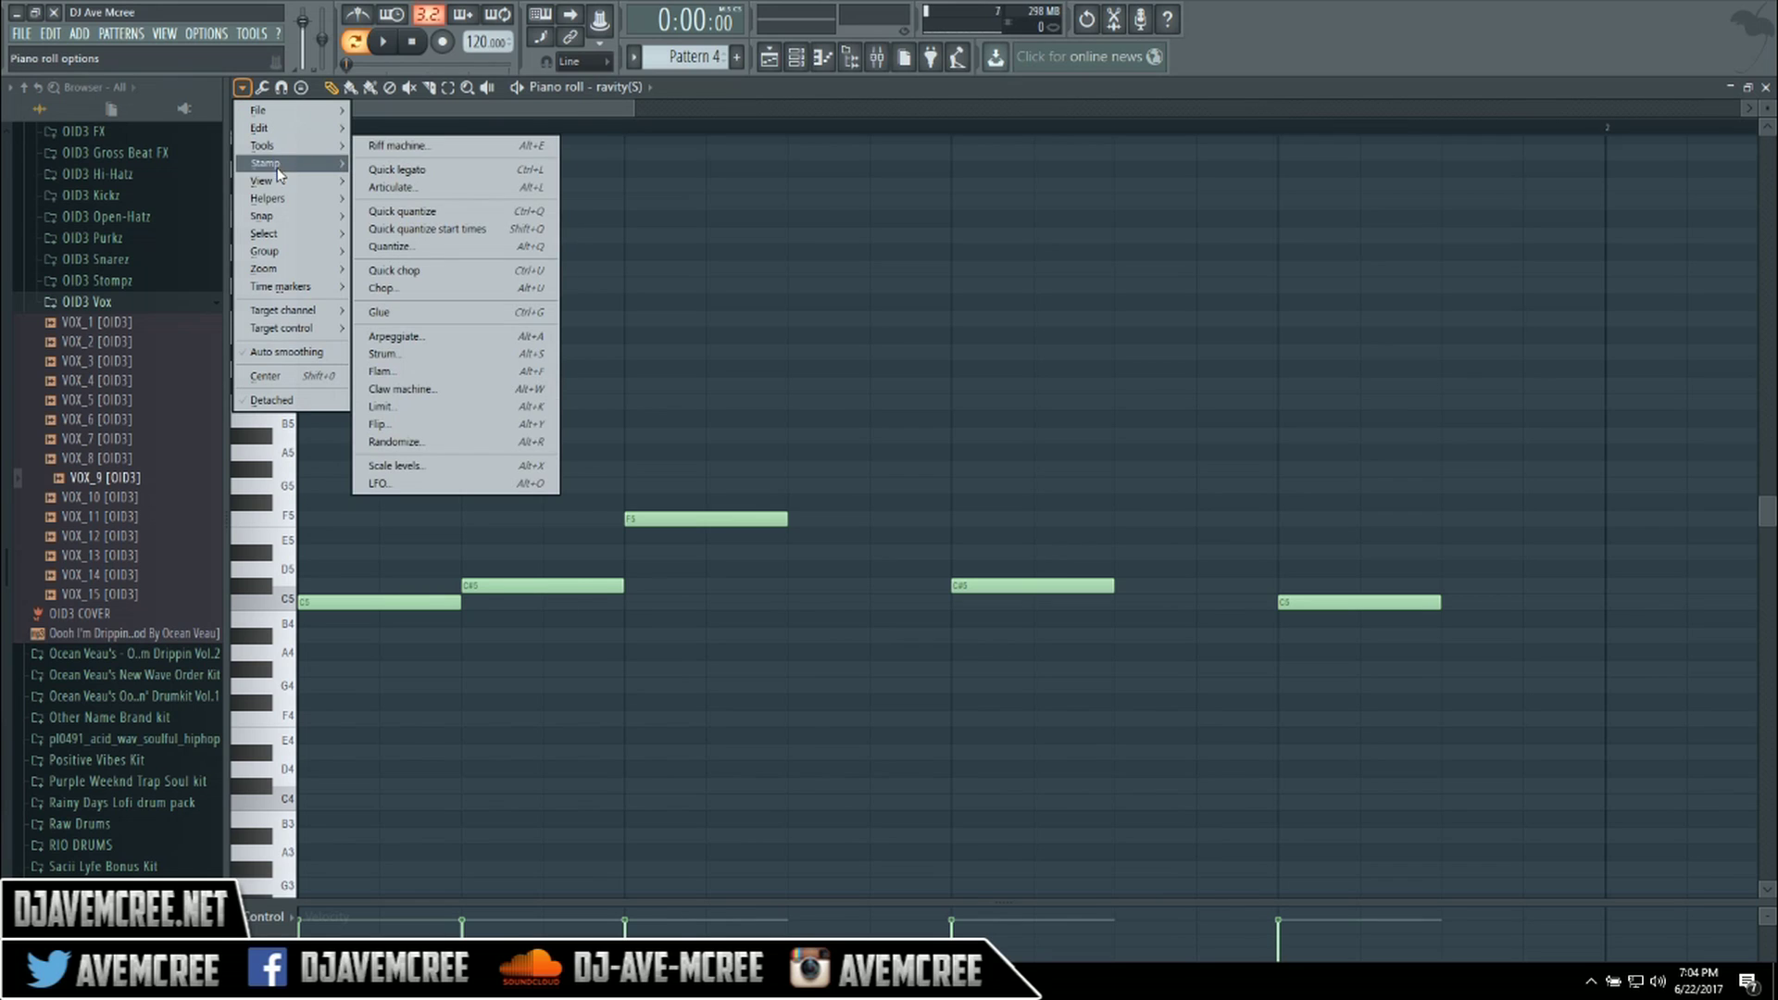
mouse_move(297, 239)
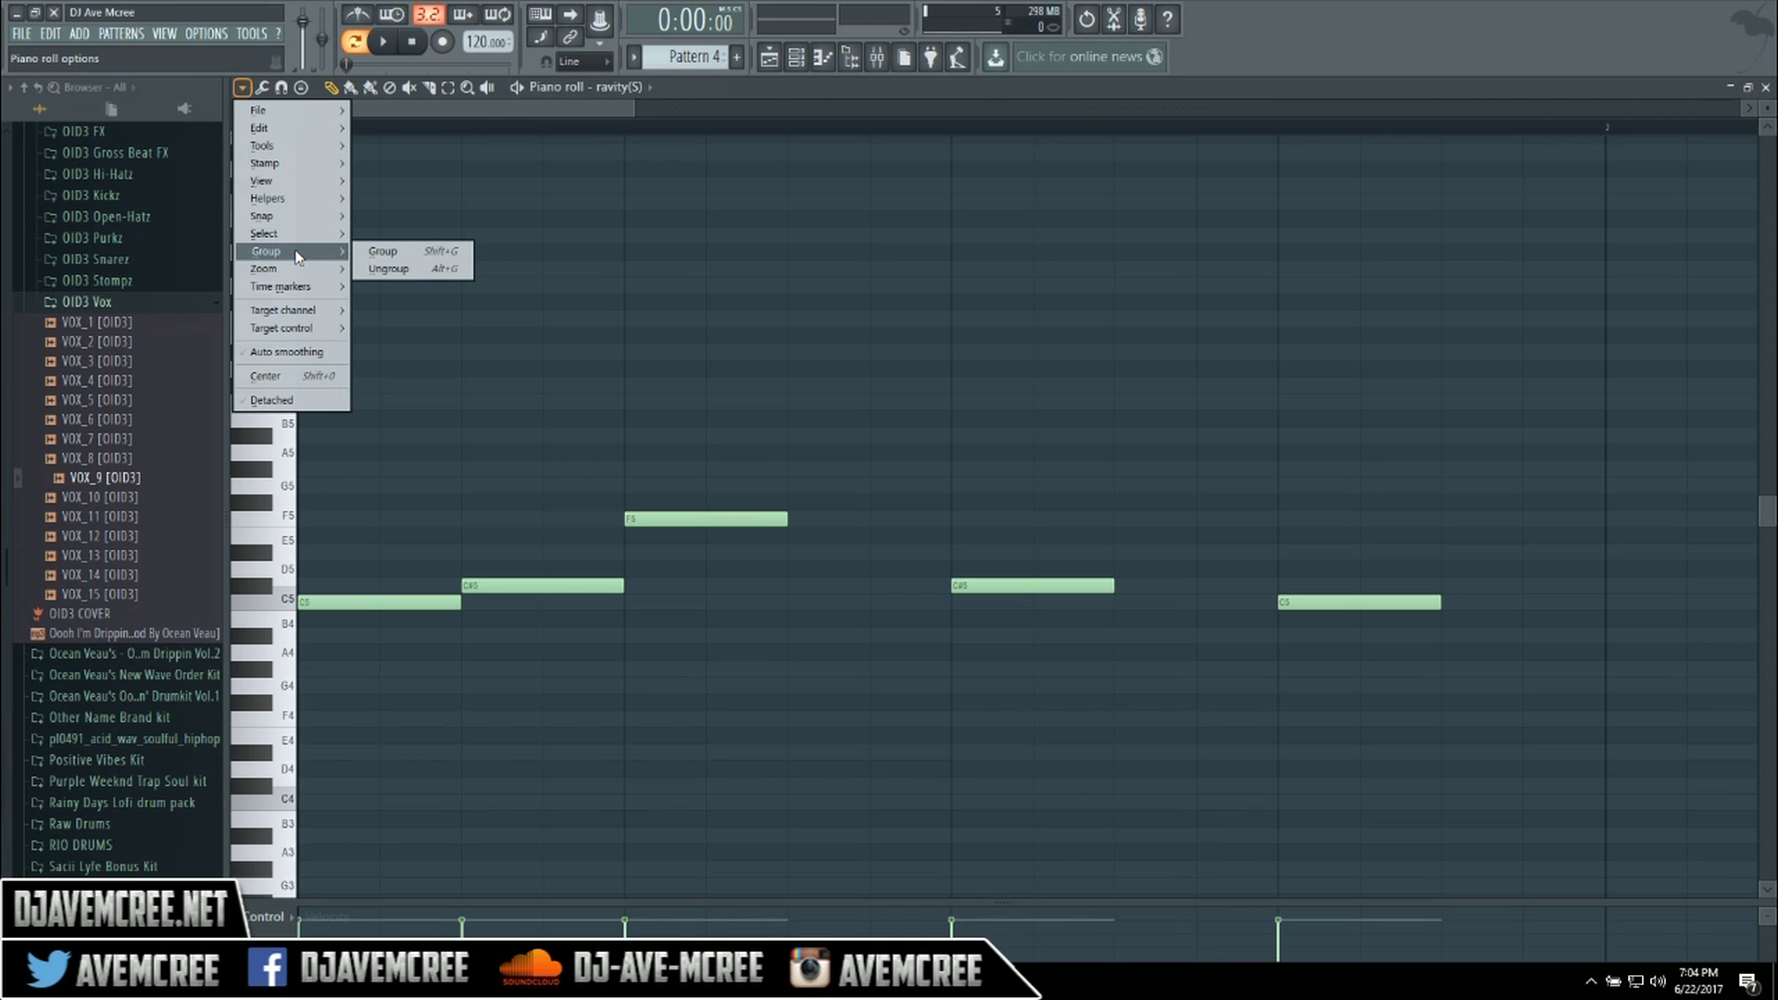
mouse_move(273, 198)
mouse_move(435, 216)
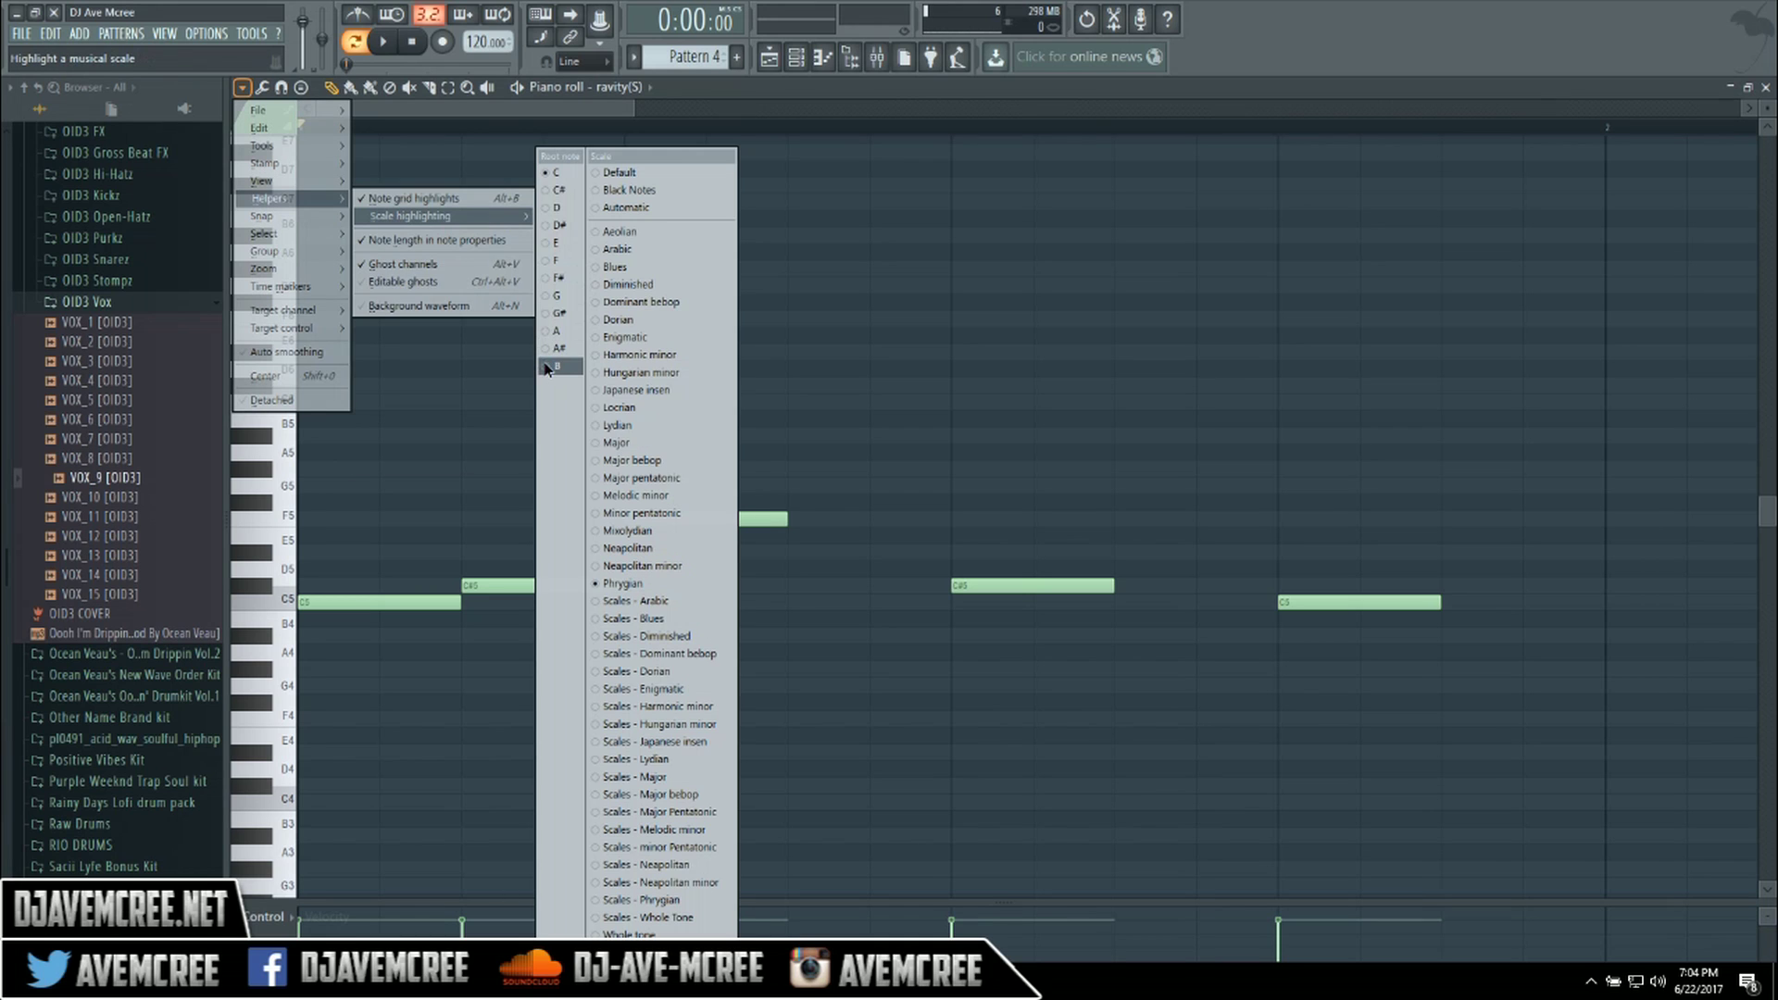
click(548, 366)
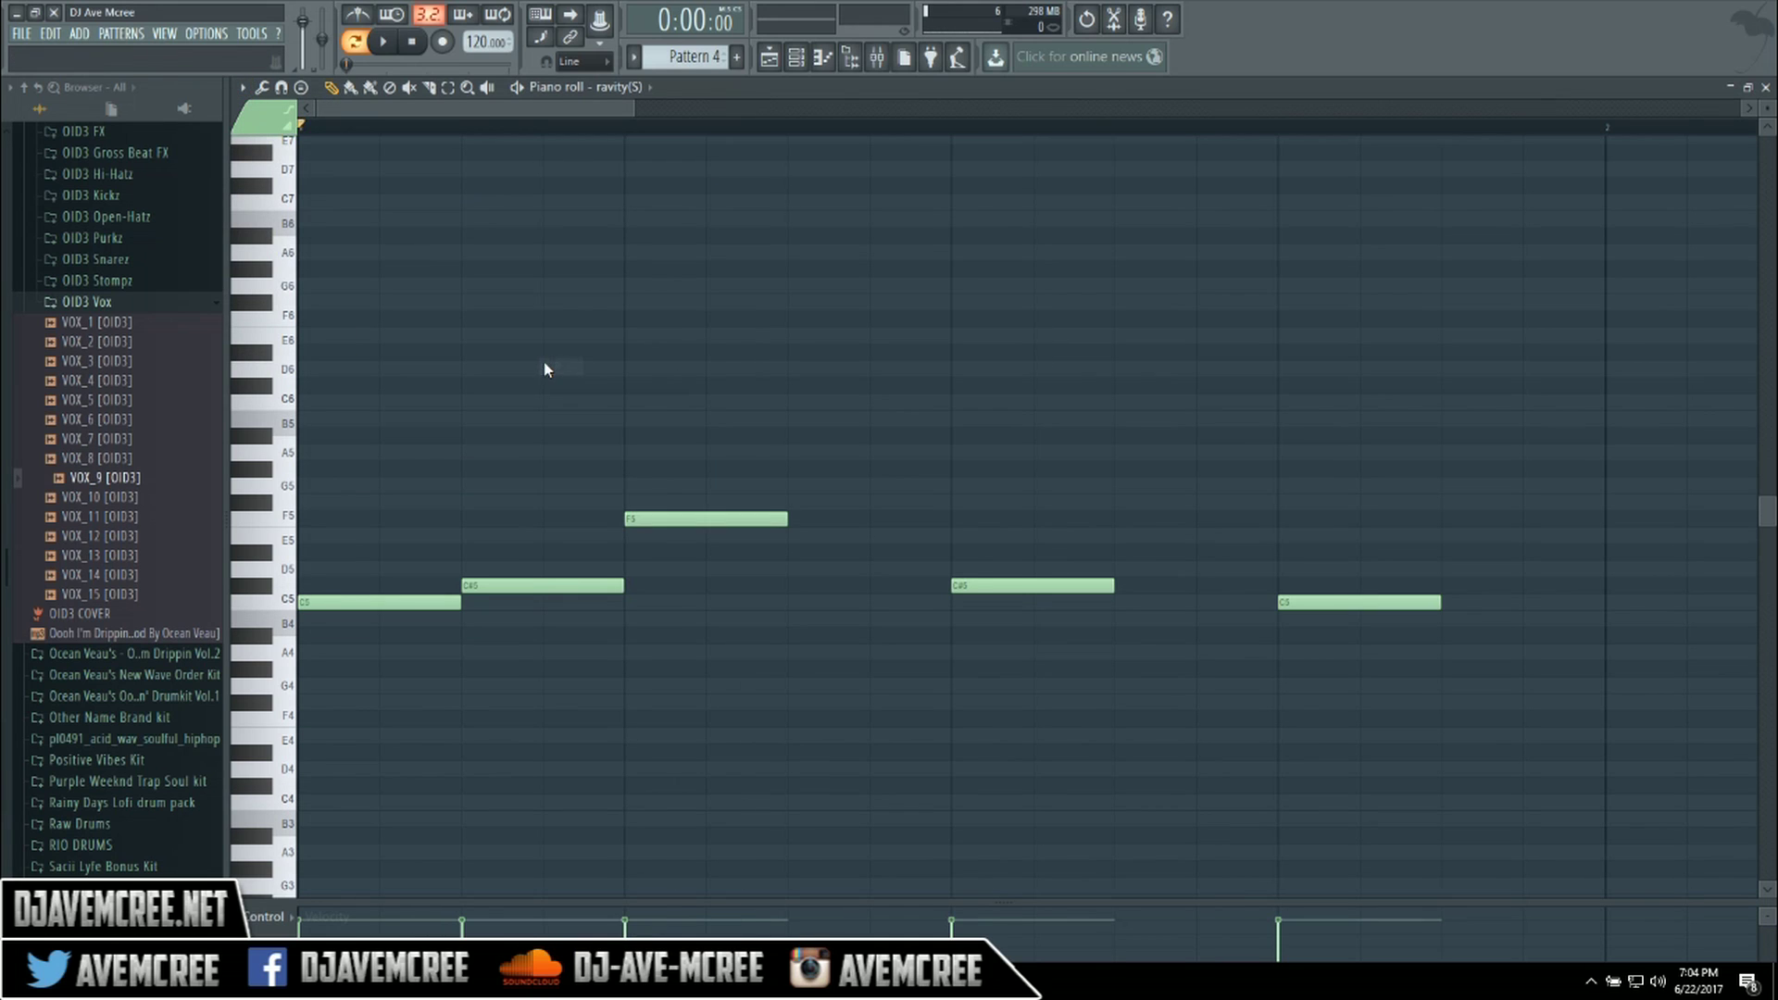
Delete the last two melody notes and transpose the remaining three down one semitone to begin on B4.
right_click(1351, 604)
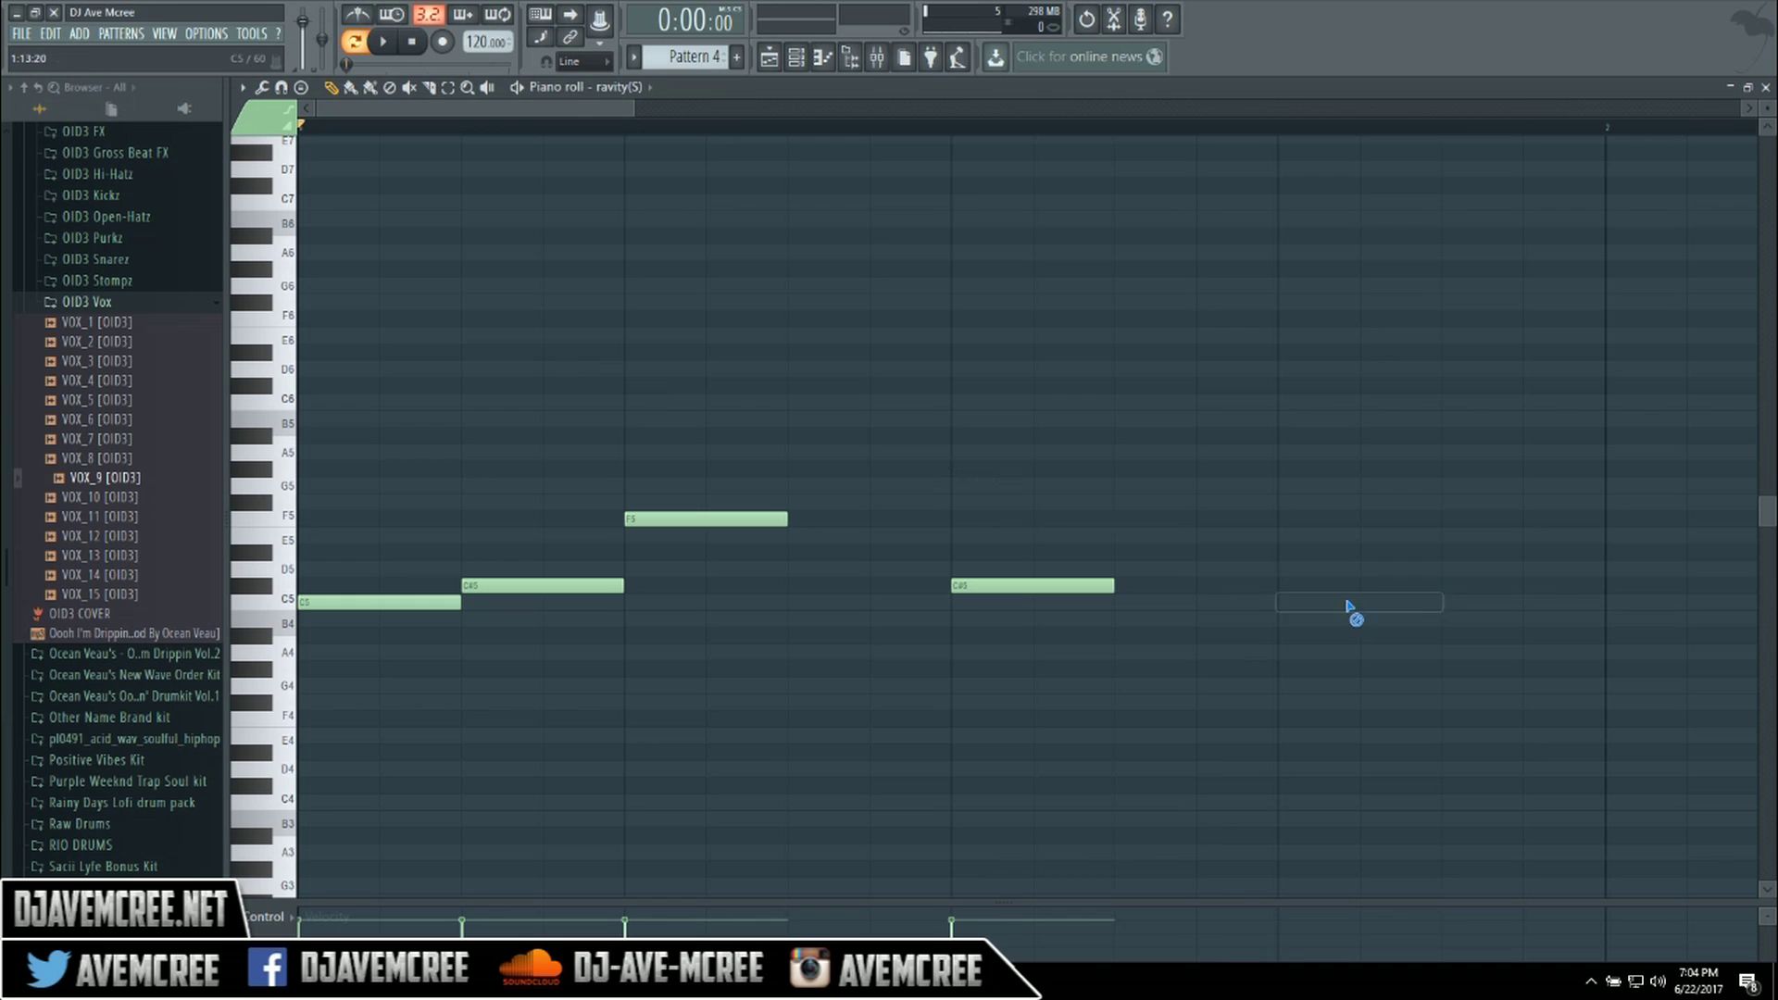
right_click(1043, 583)
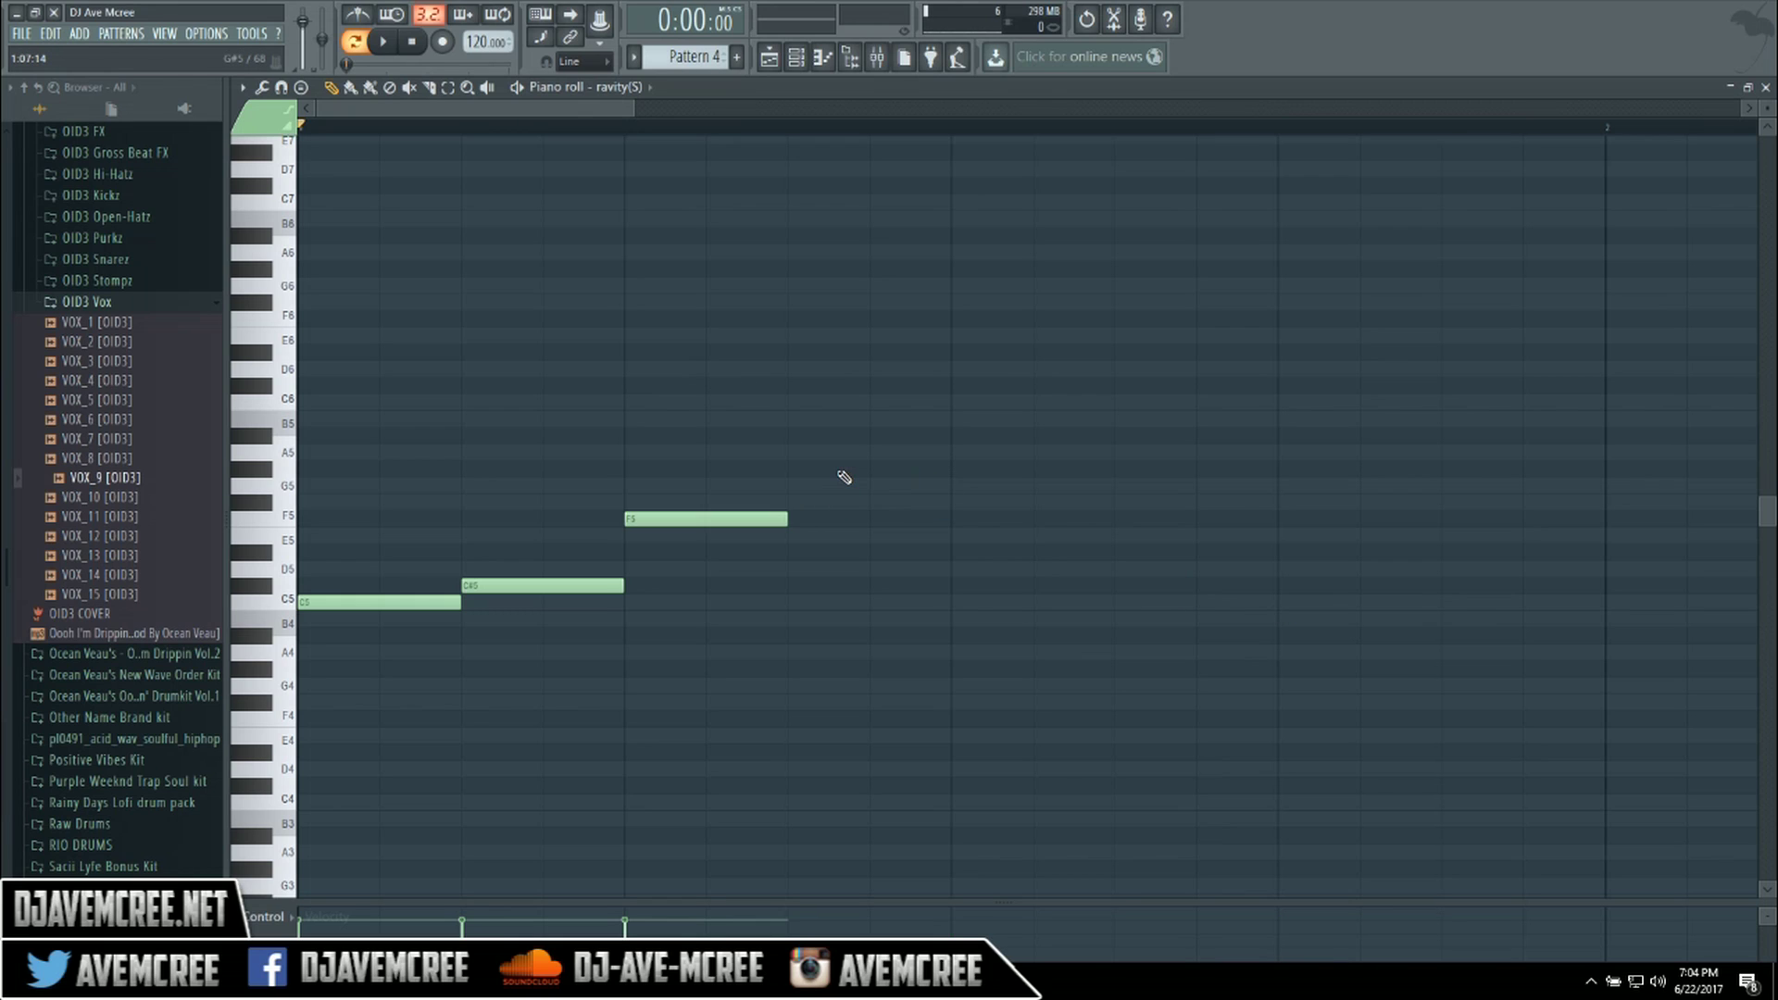
key(ctrl+a)
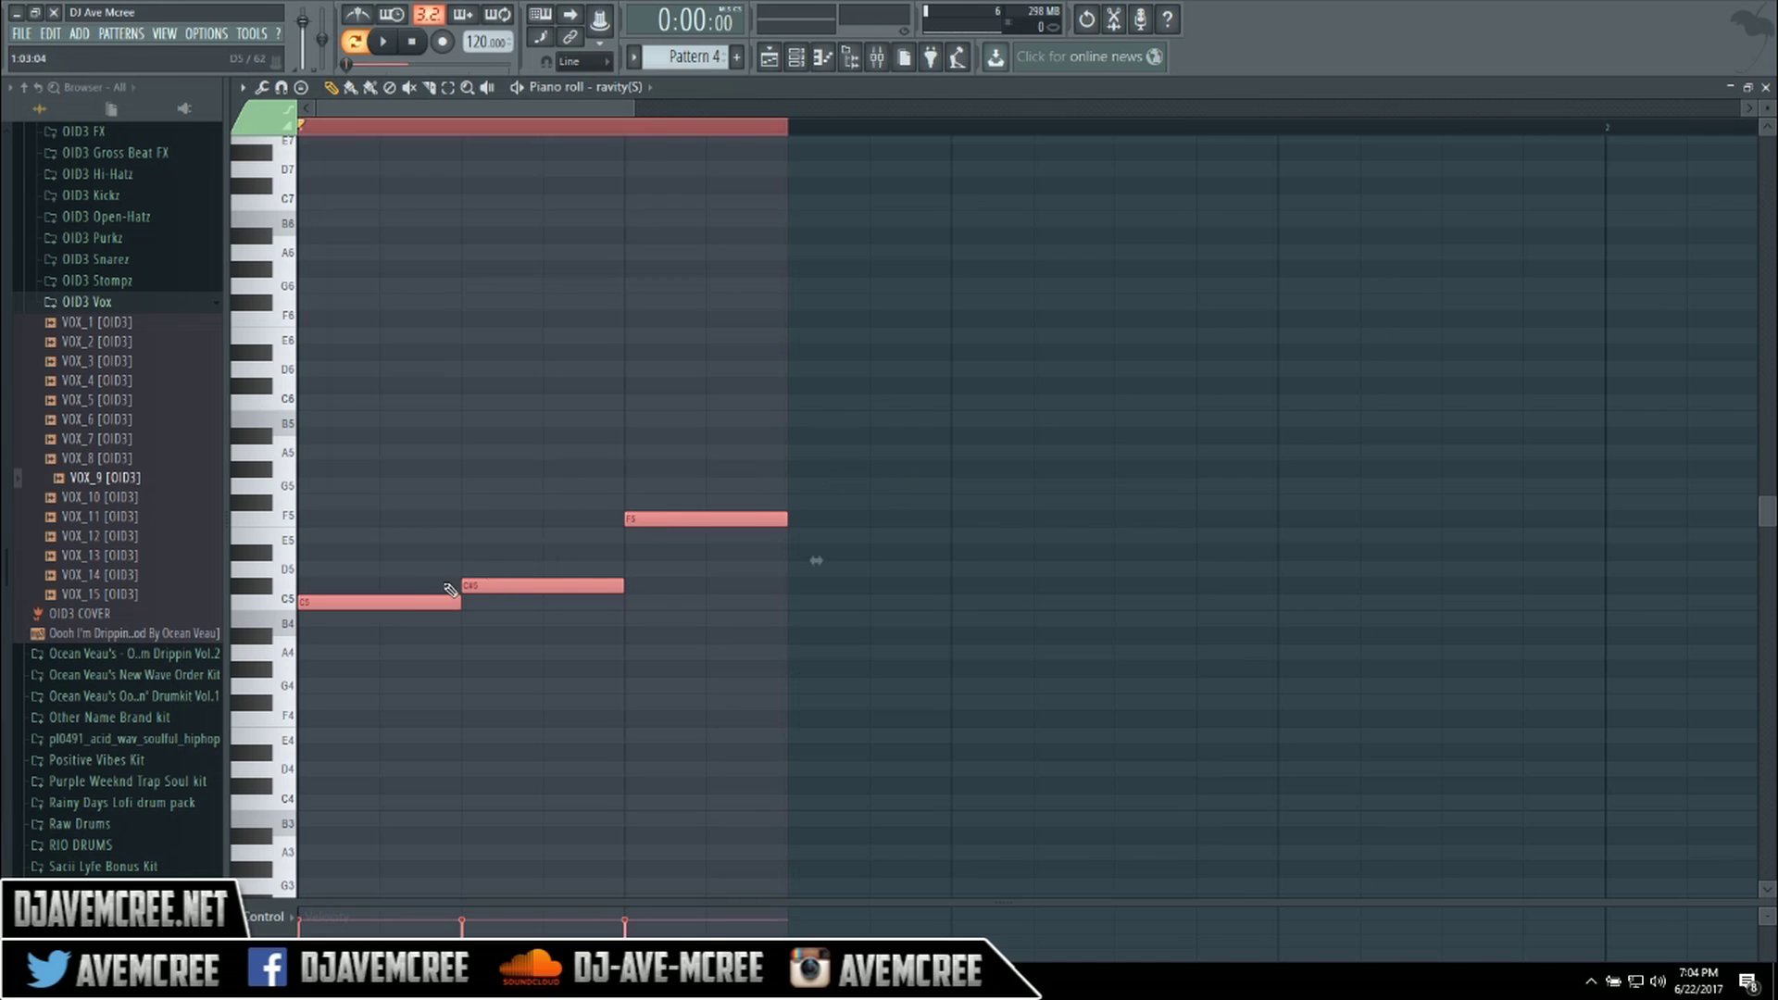
drag(398, 602, 398, 626)
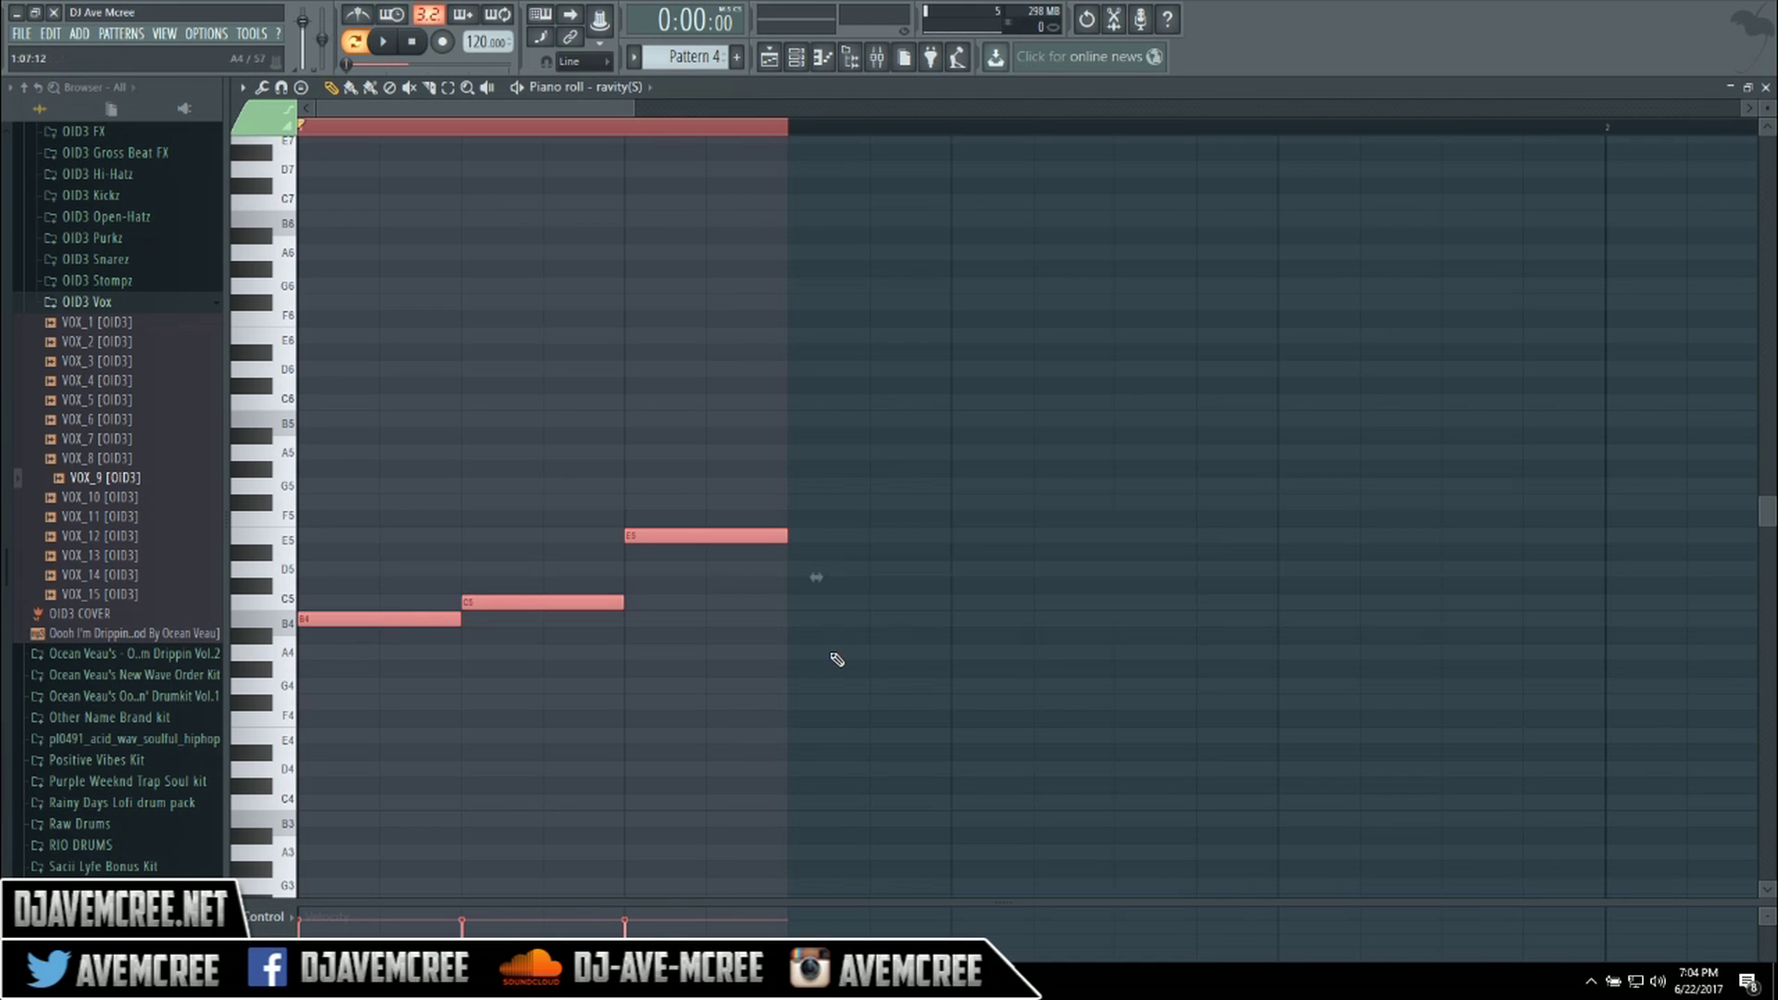
Add F#5 at step 9 and B4 at step 13, clear the time selection, and play the melody.
click(961, 502)
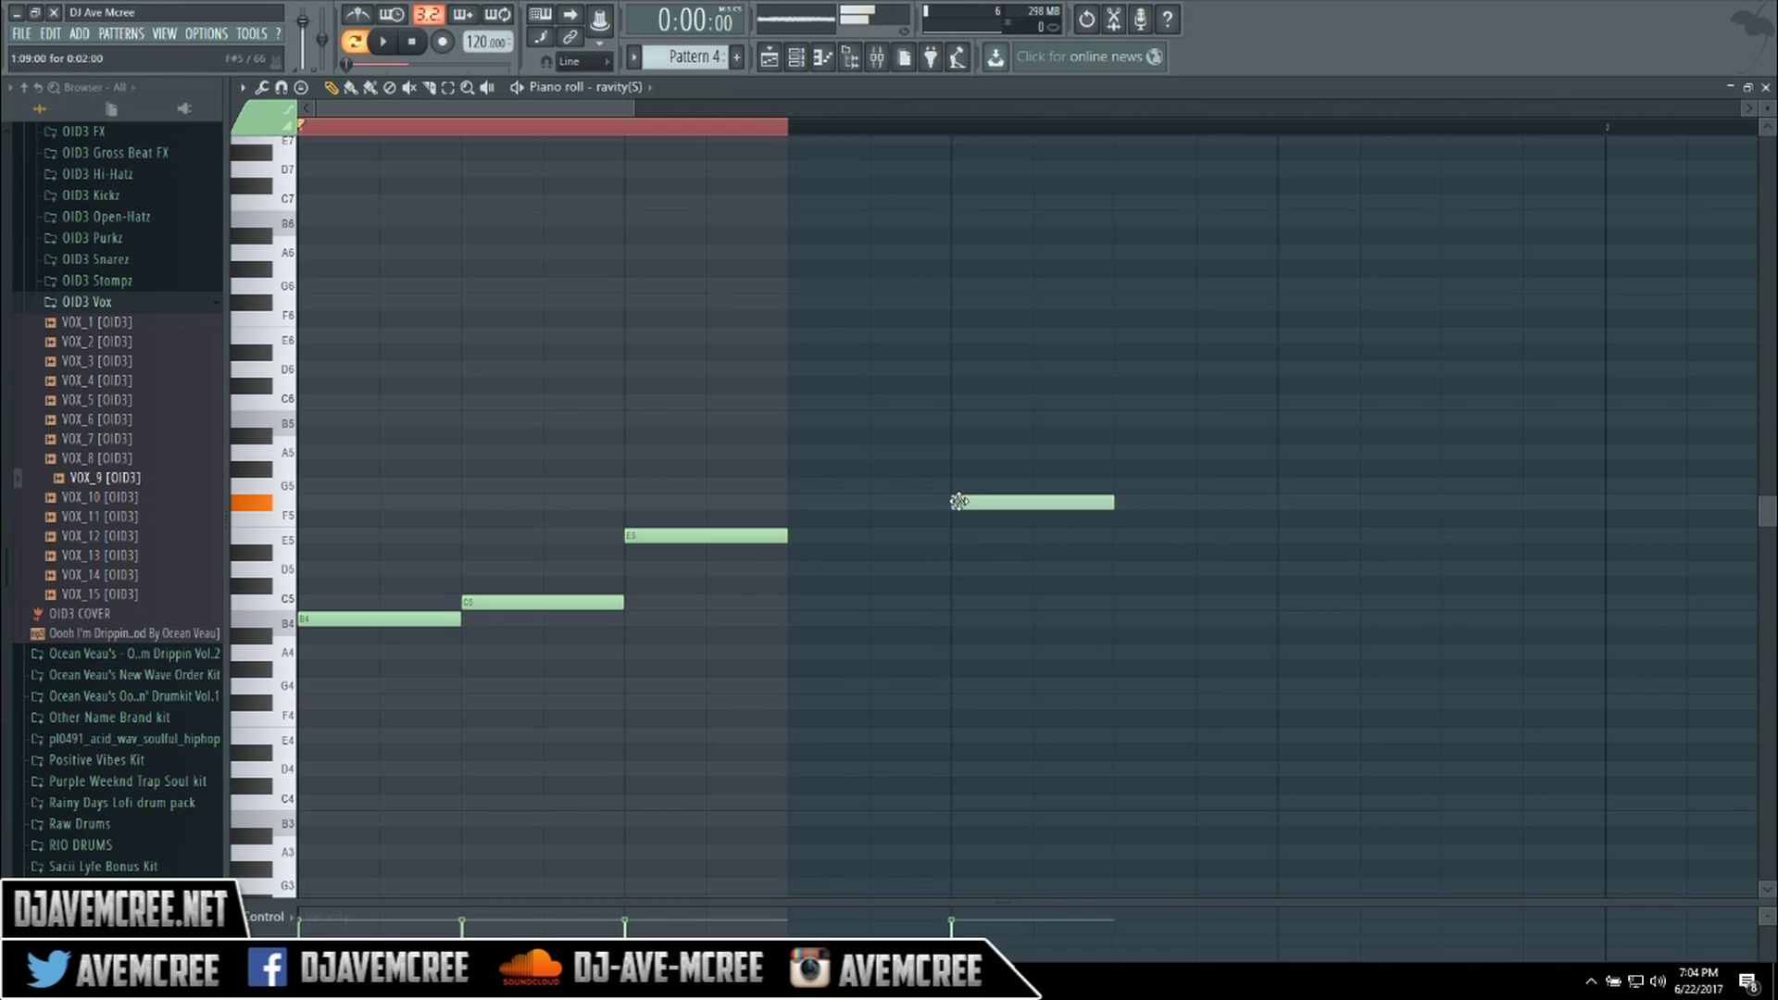
click(1120, 619)
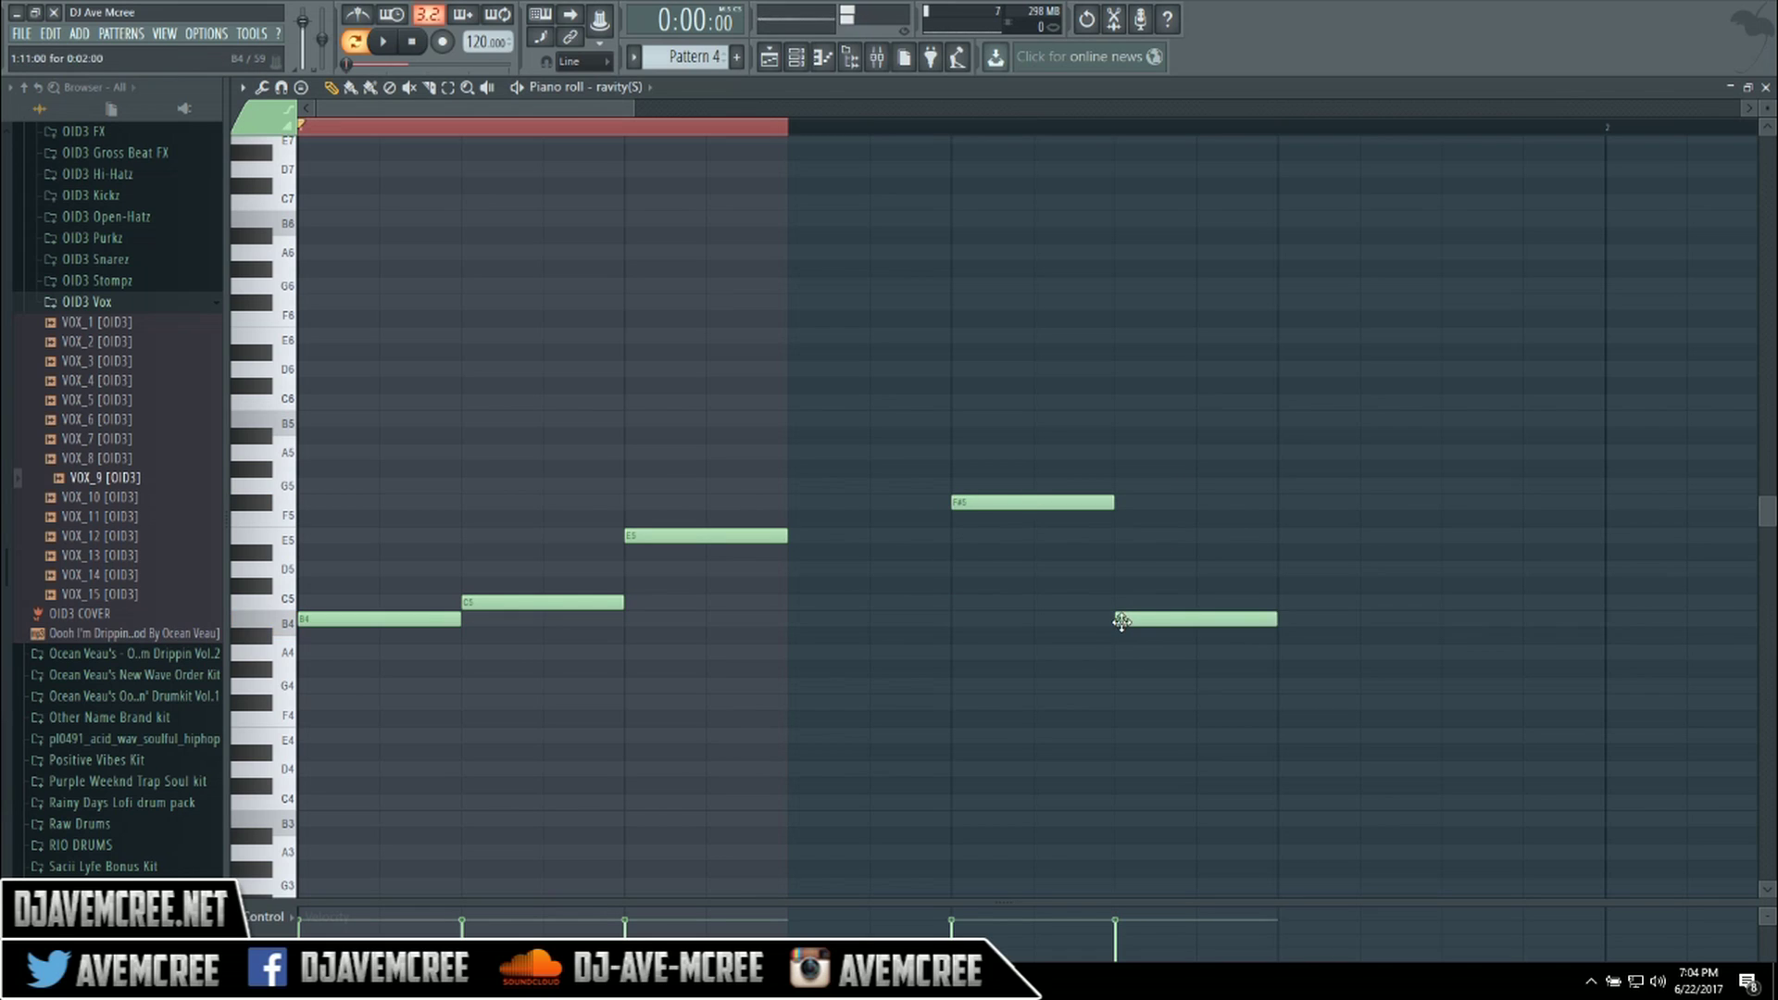
drag(1251, 621, 1336, 619)
key(space)
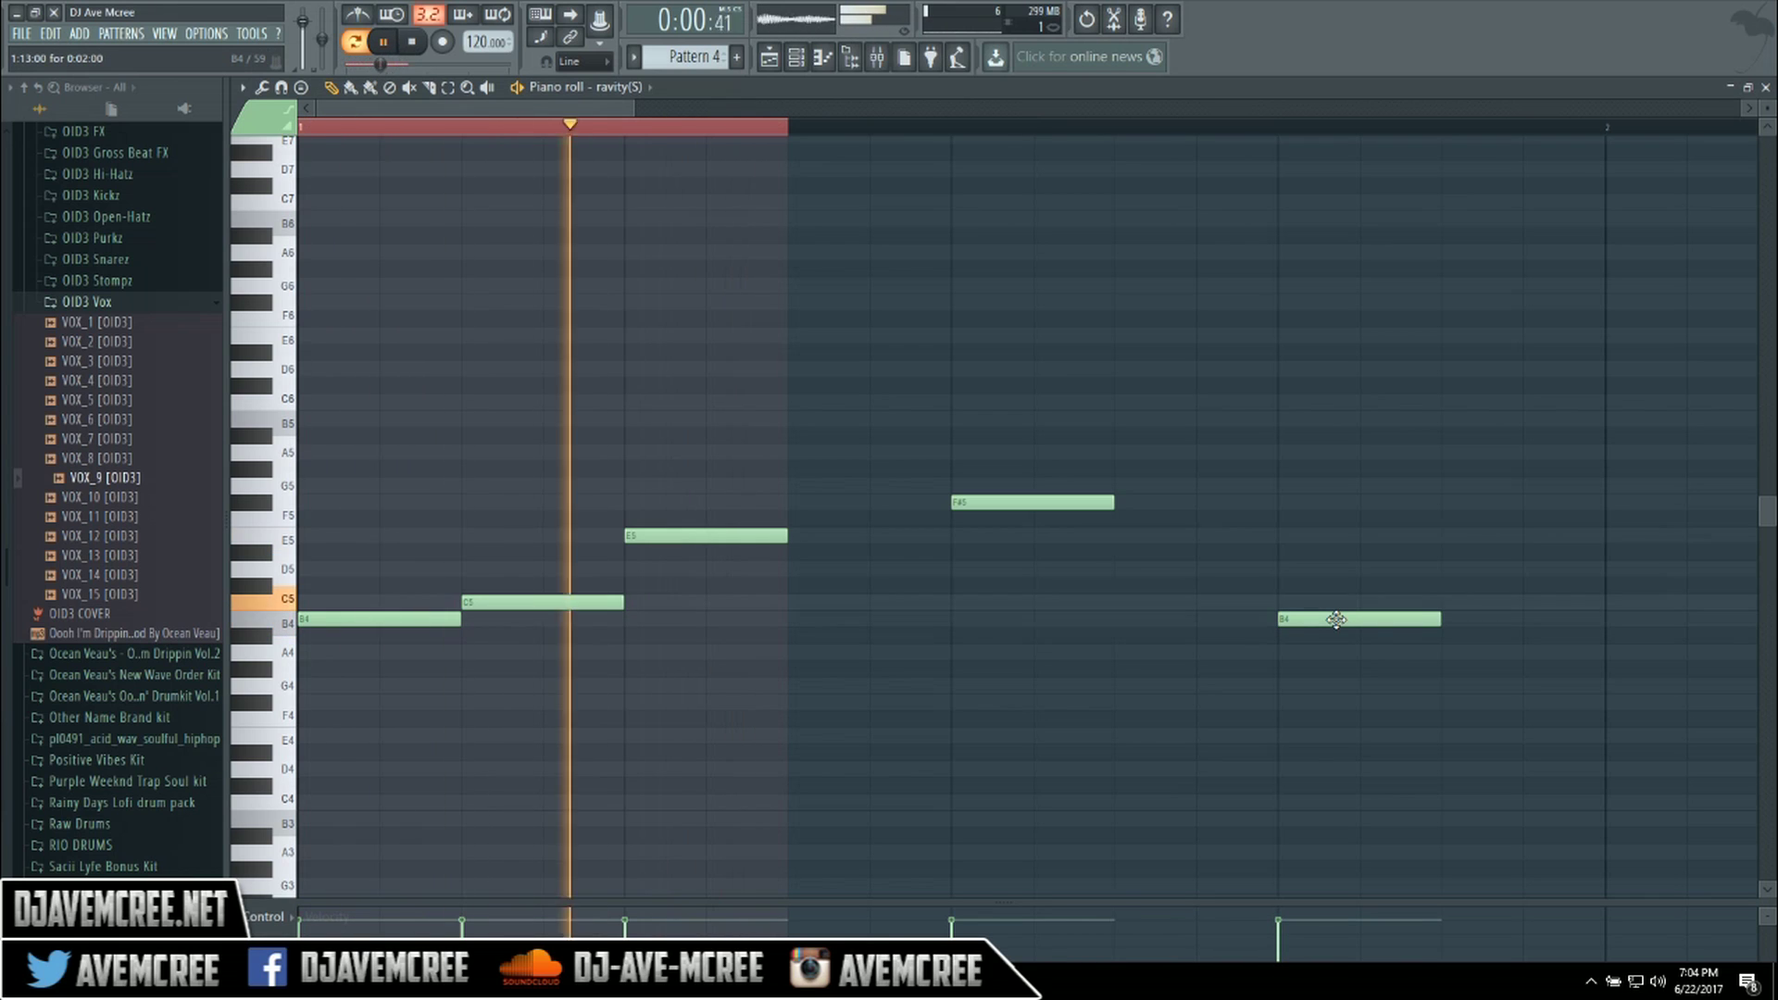
click(671, 132)
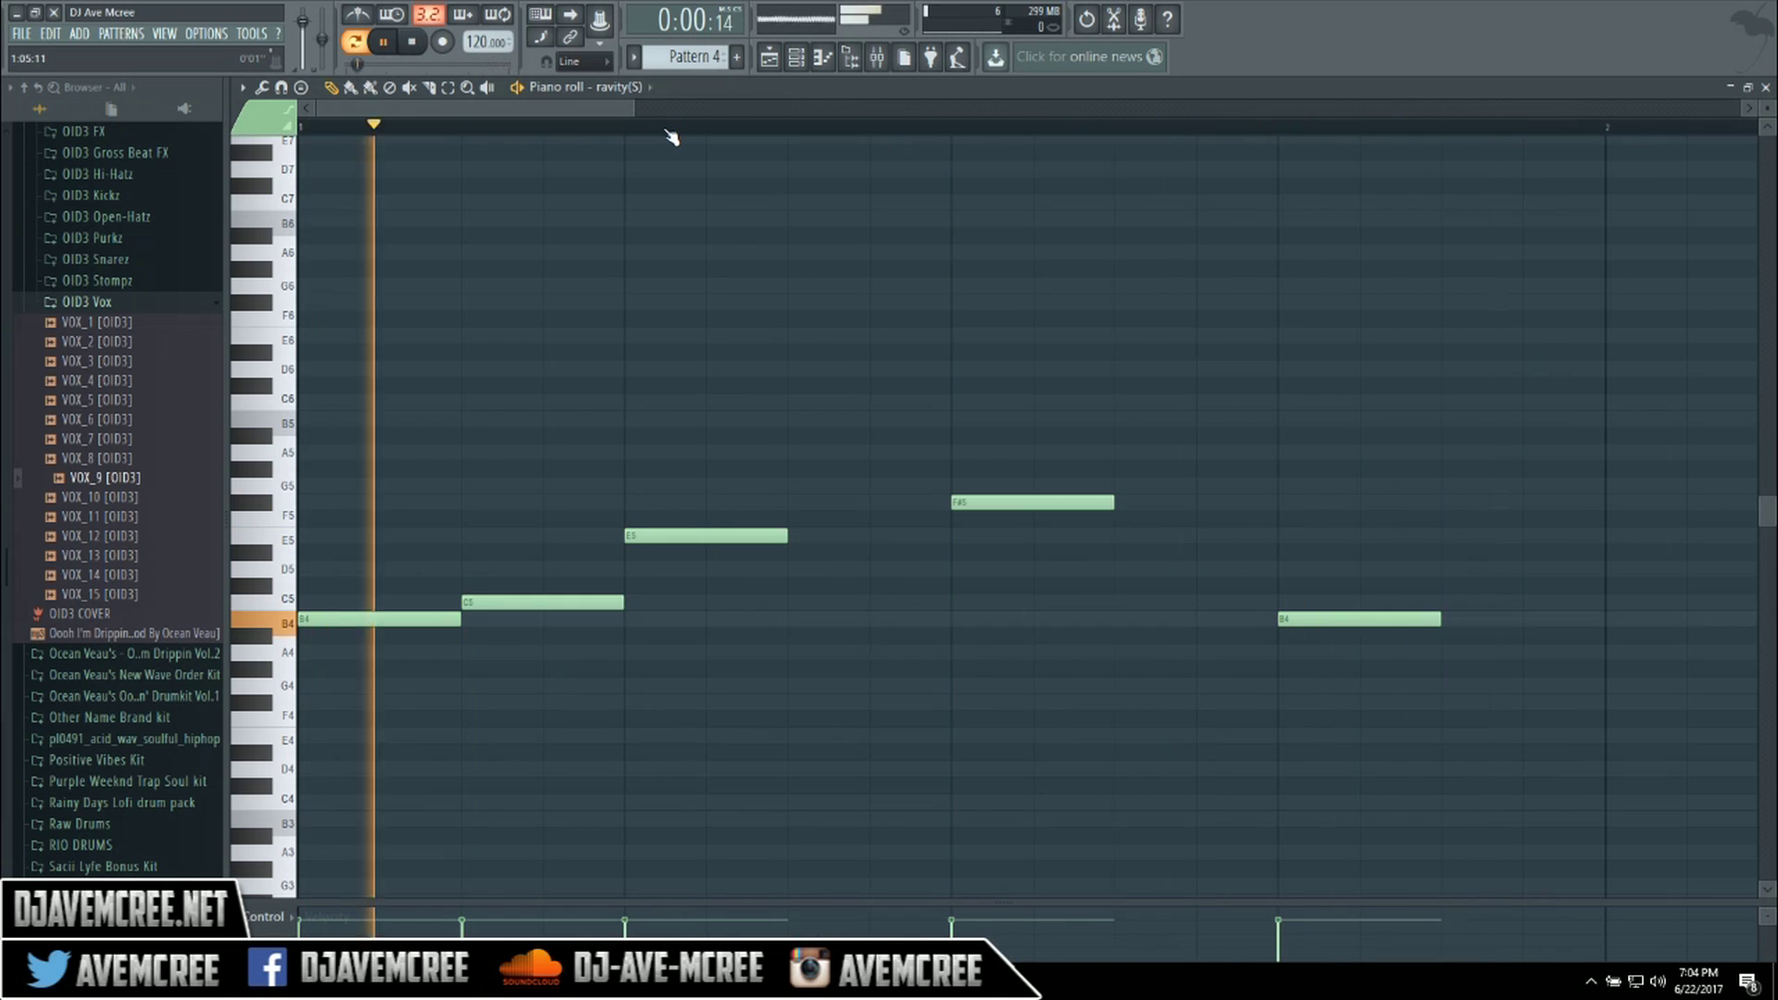
key(space)
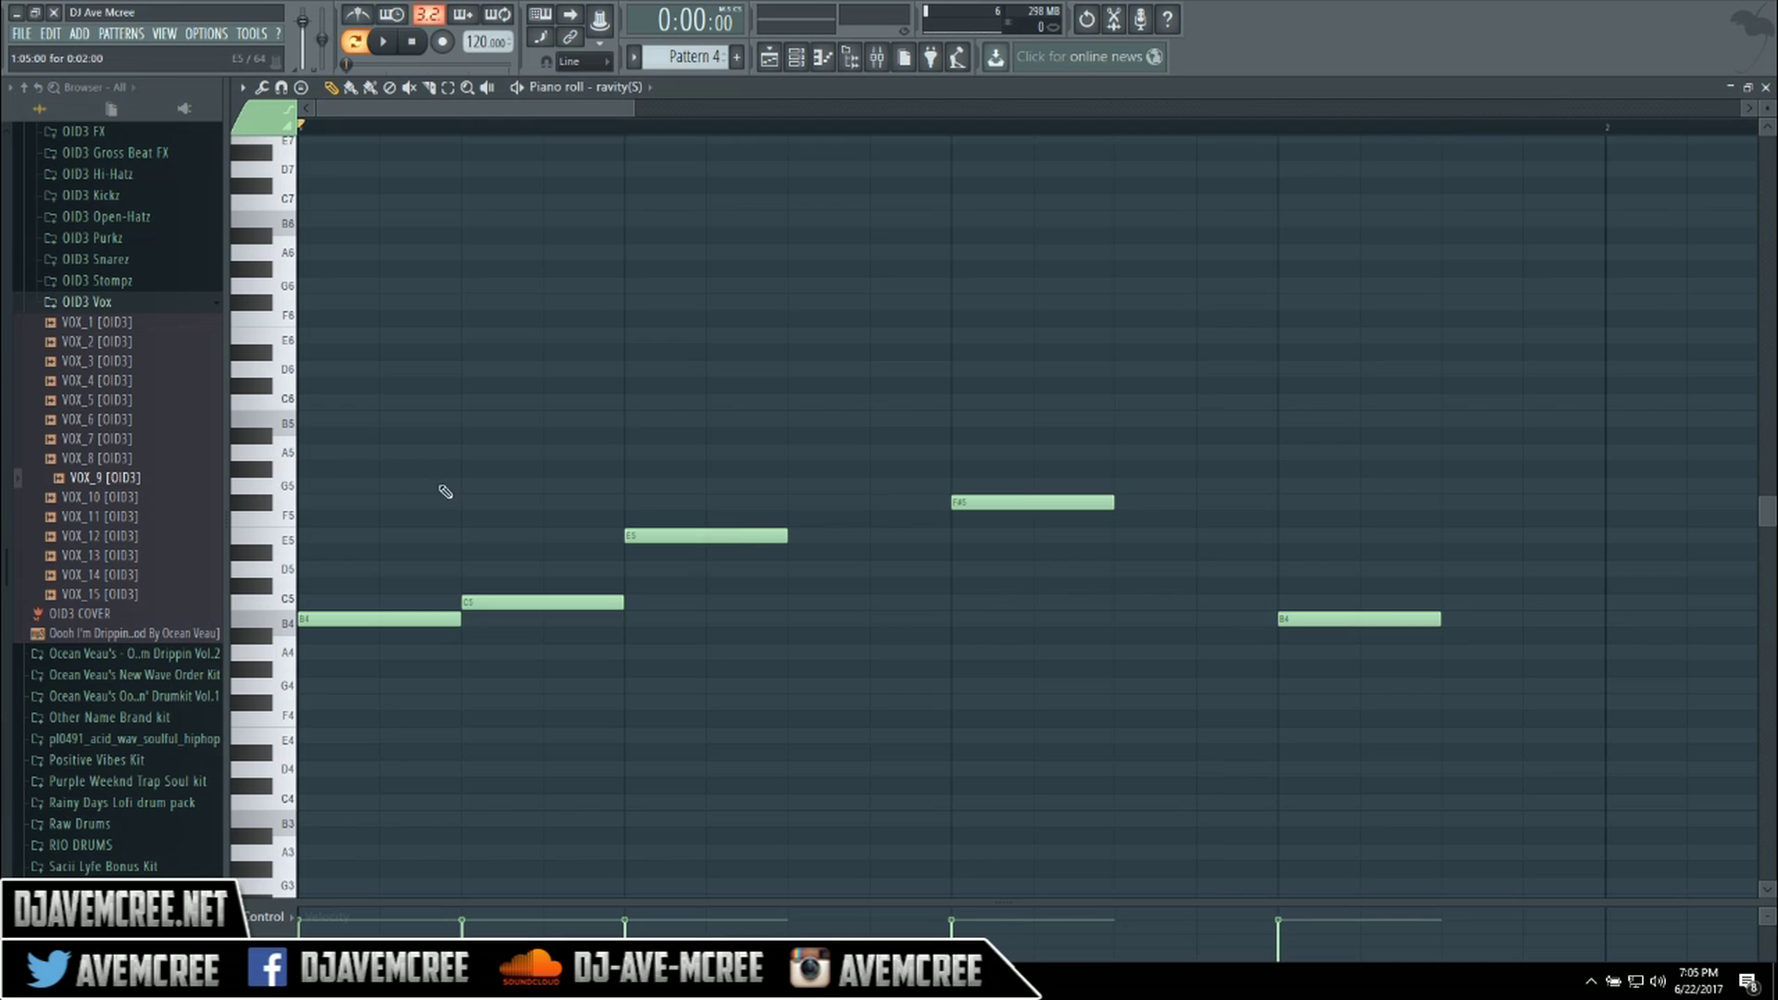
Add harmony notes E5, G5, B5, C5 and G5 at steps 1, 3, 5, 9 and 13, and play the pattern.
click(308, 540)
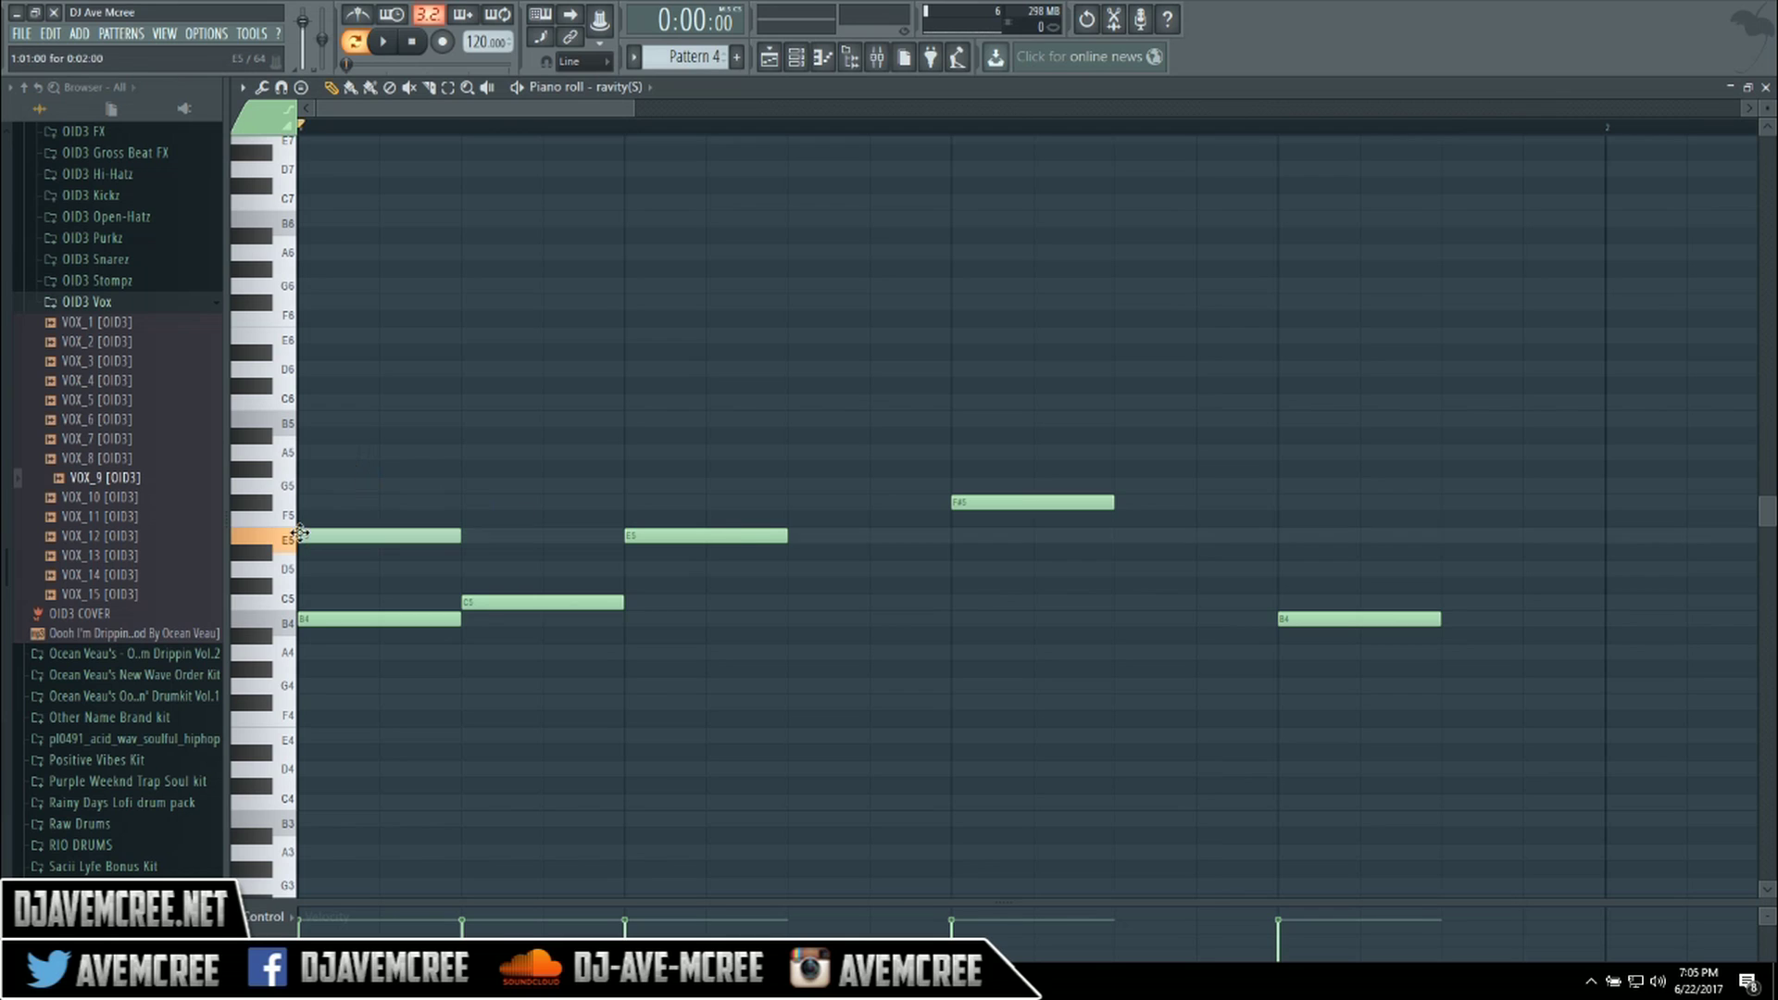
click(466, 486)
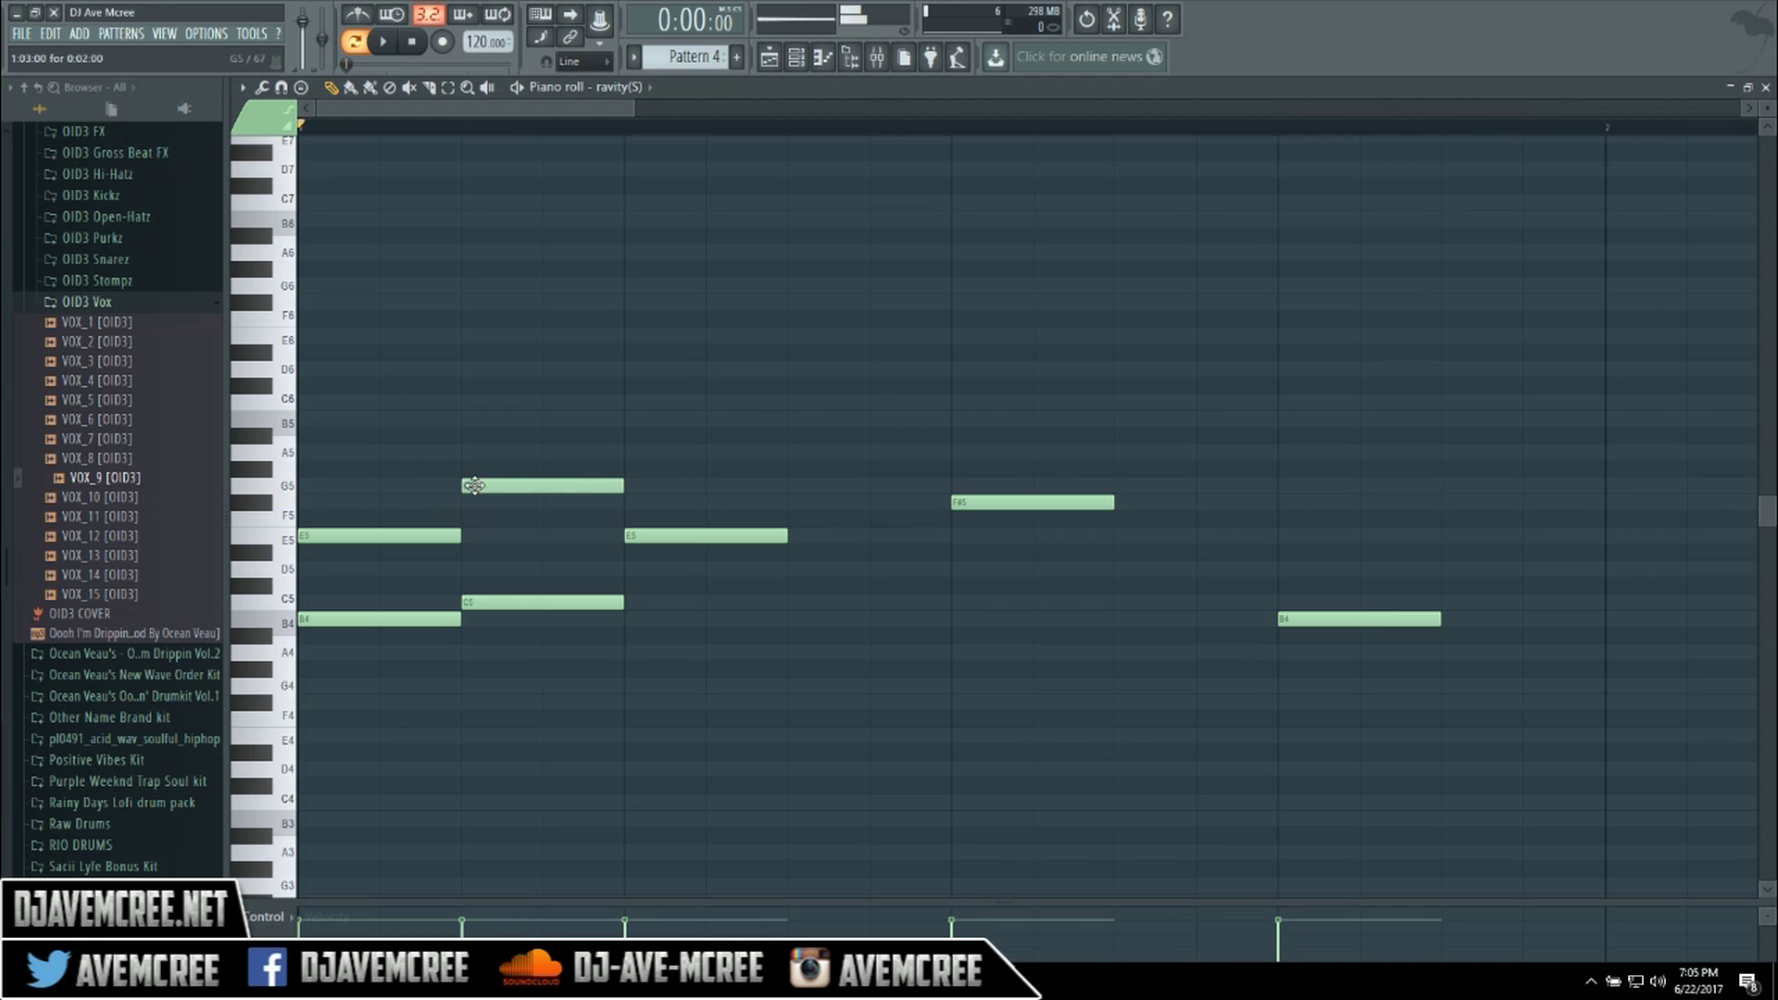
click(633, 420)
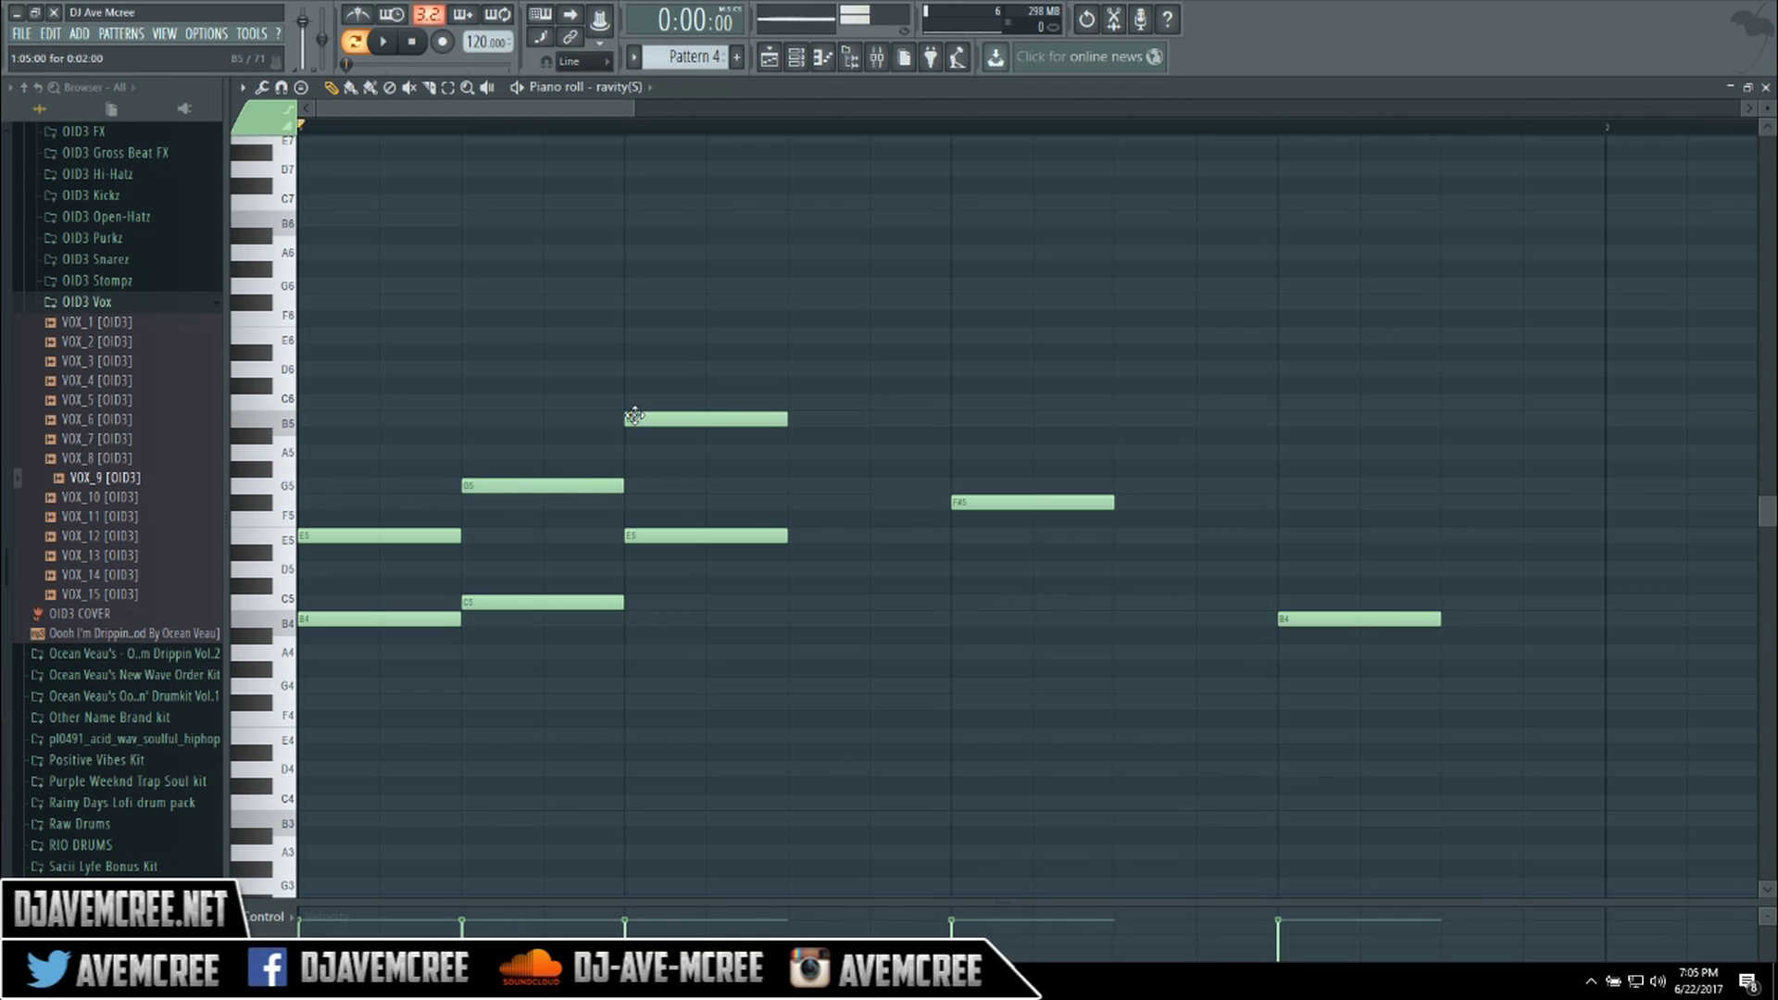
click(961, 602)
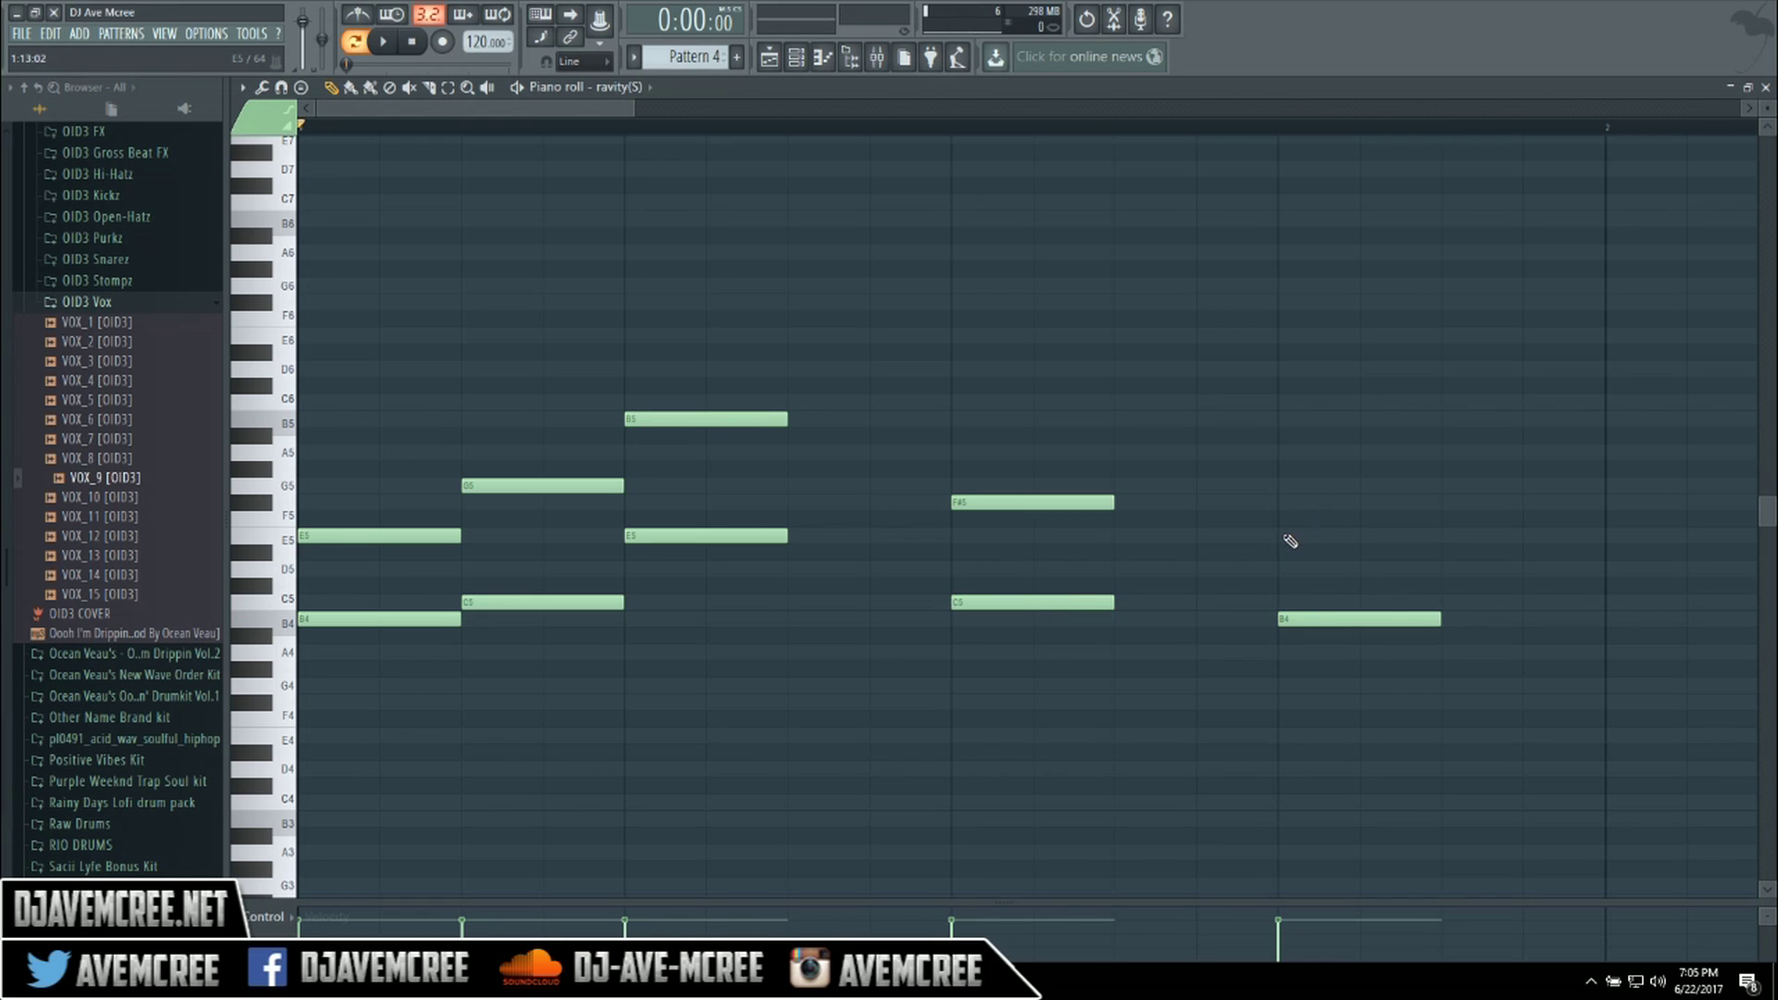
click(1283, 484)
key(space)
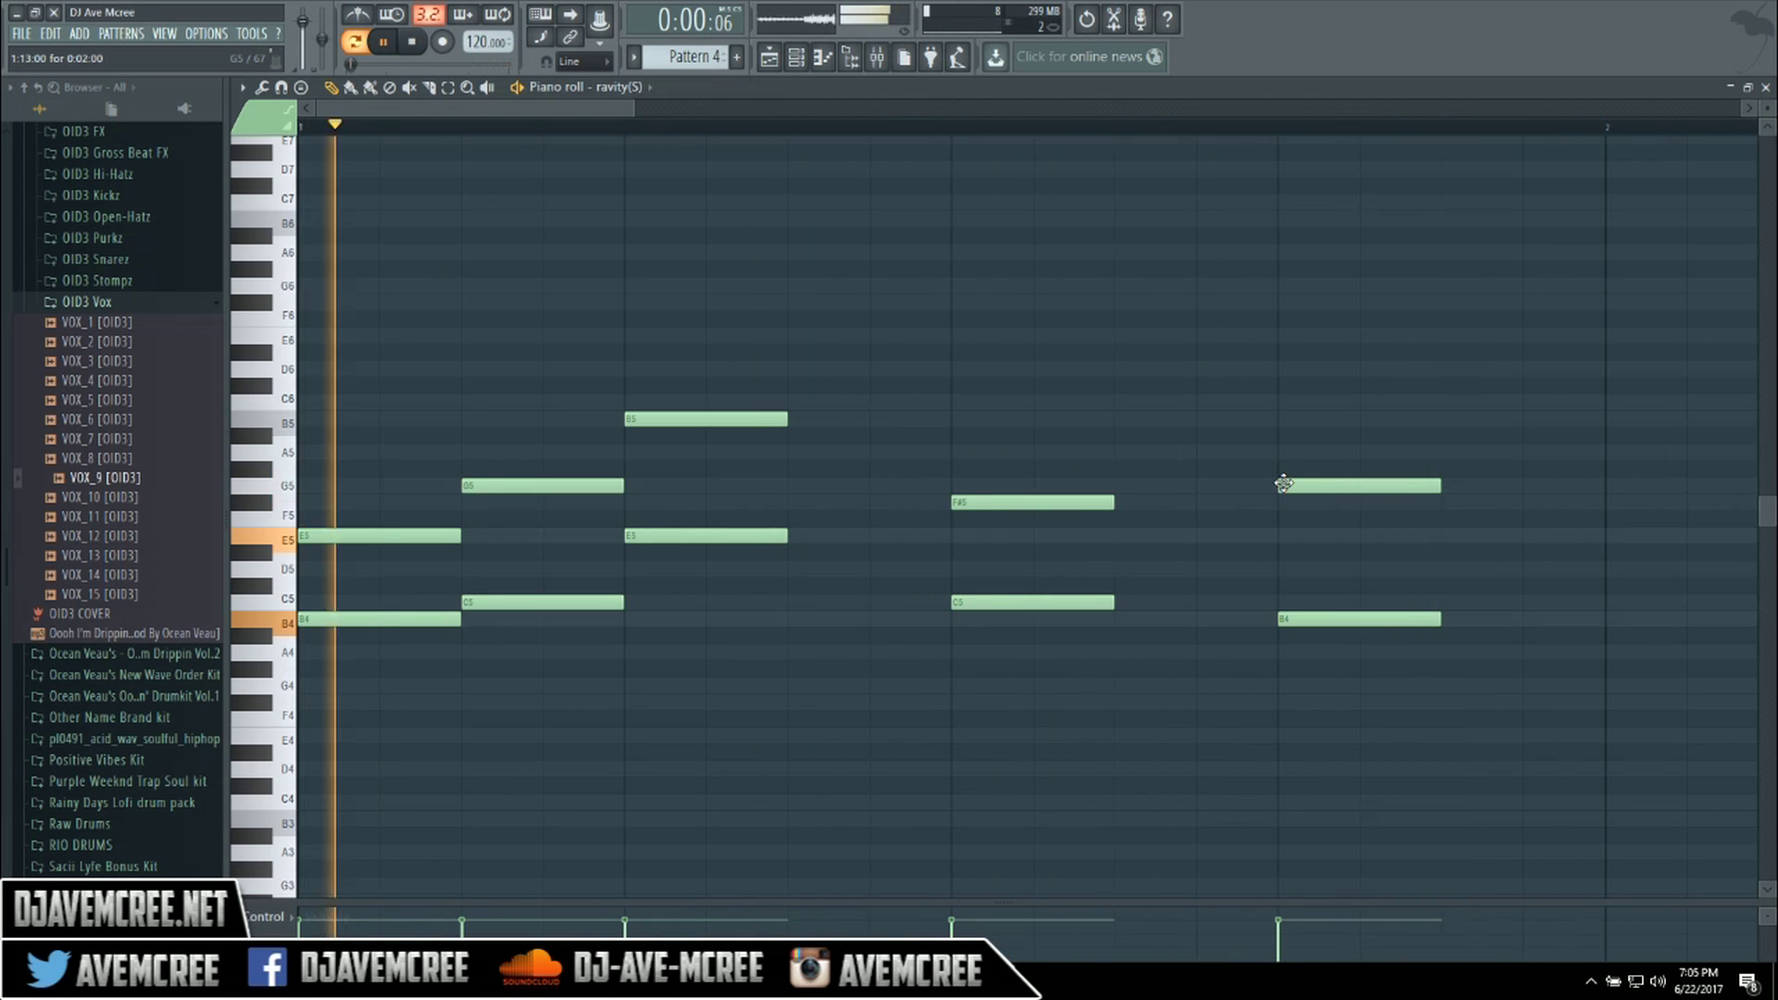
key(space)
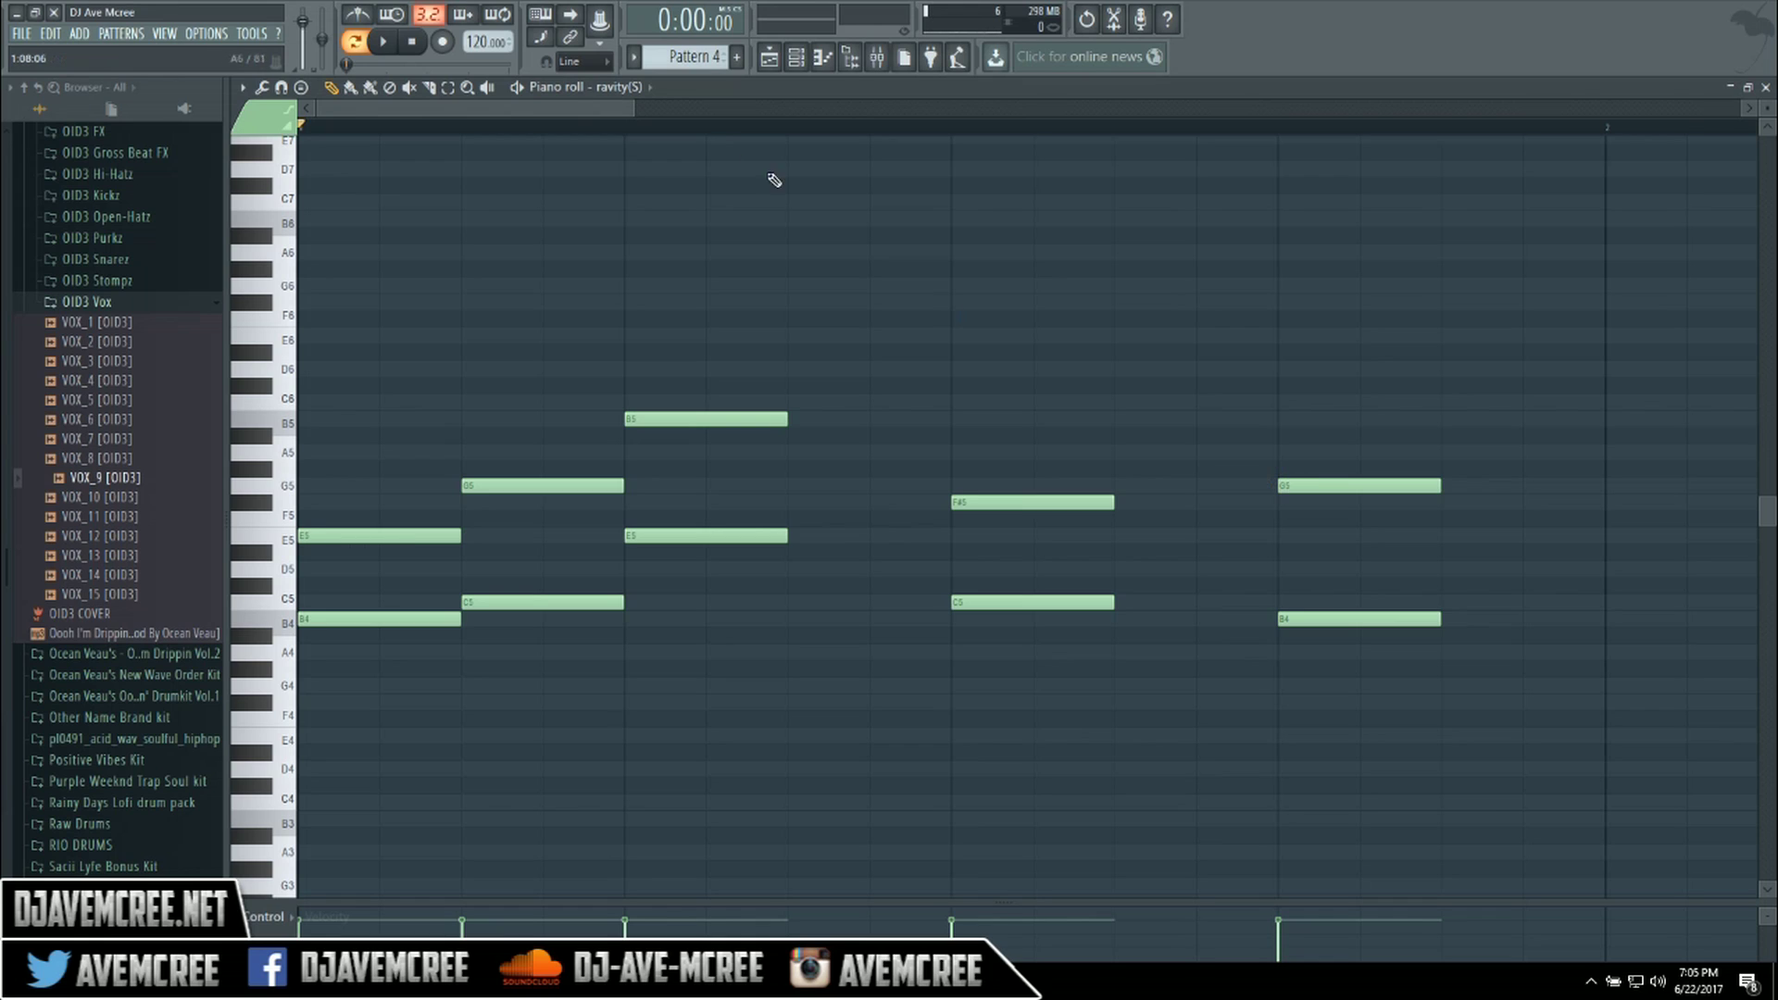
click(243, 89)
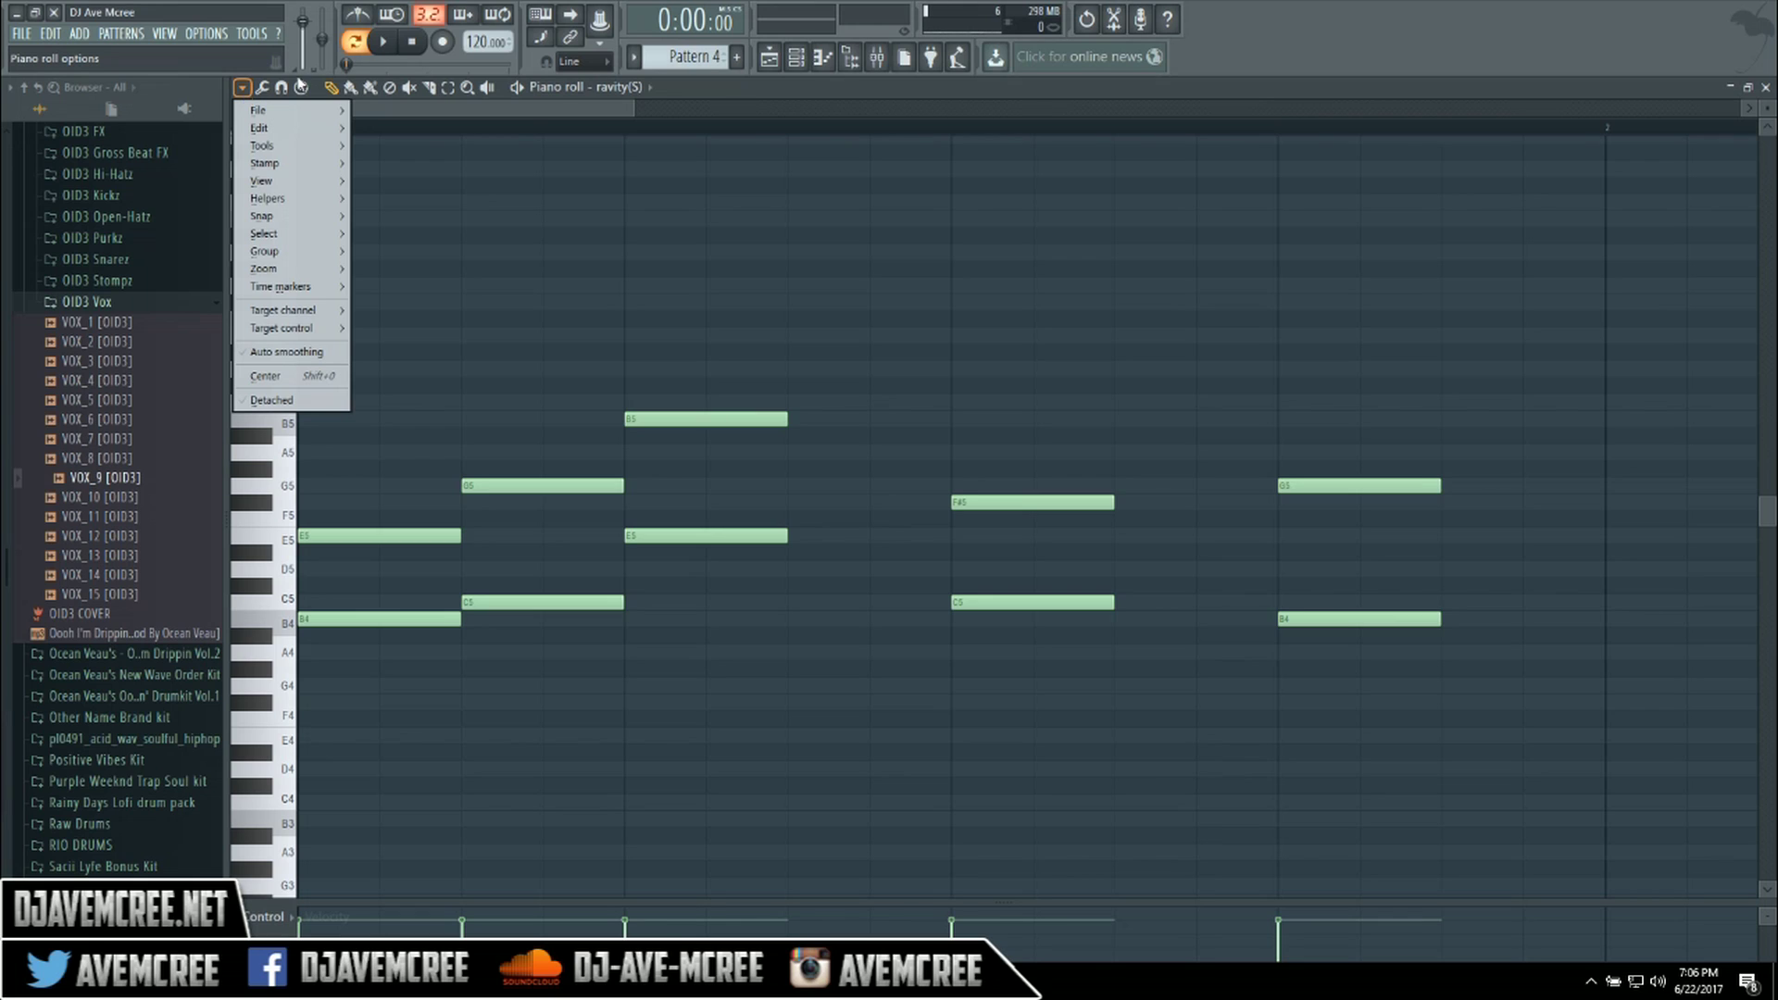
click(536, 108)
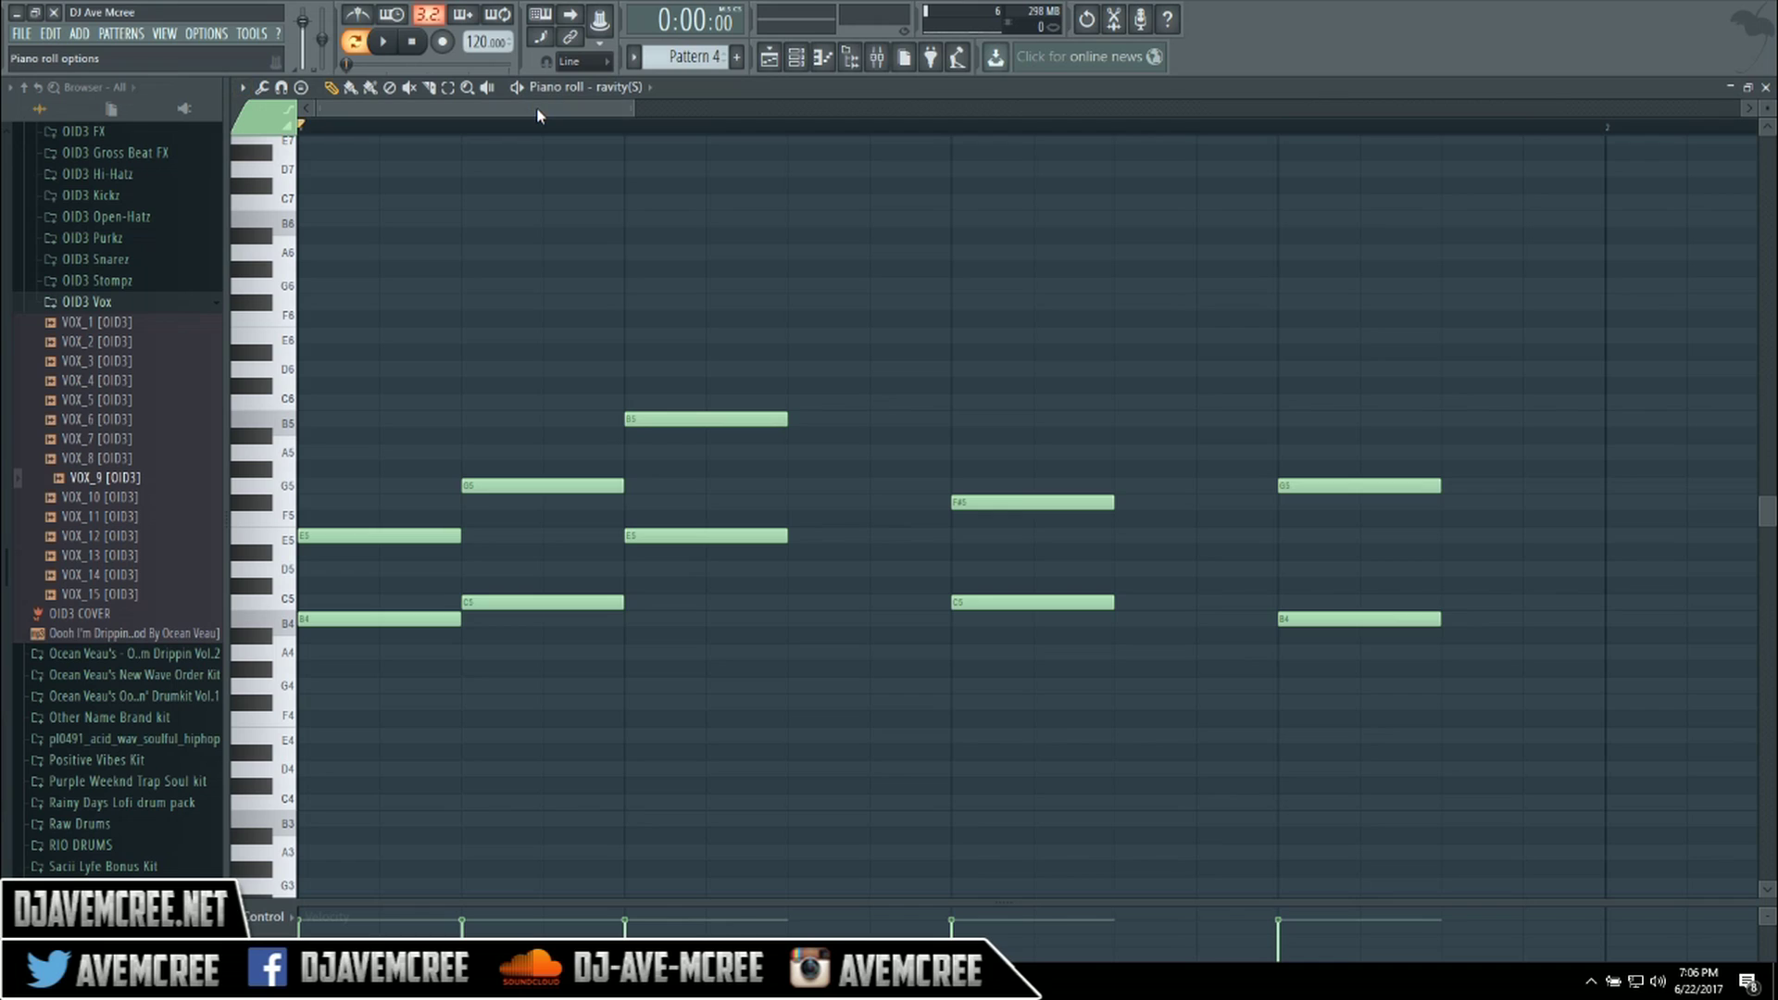